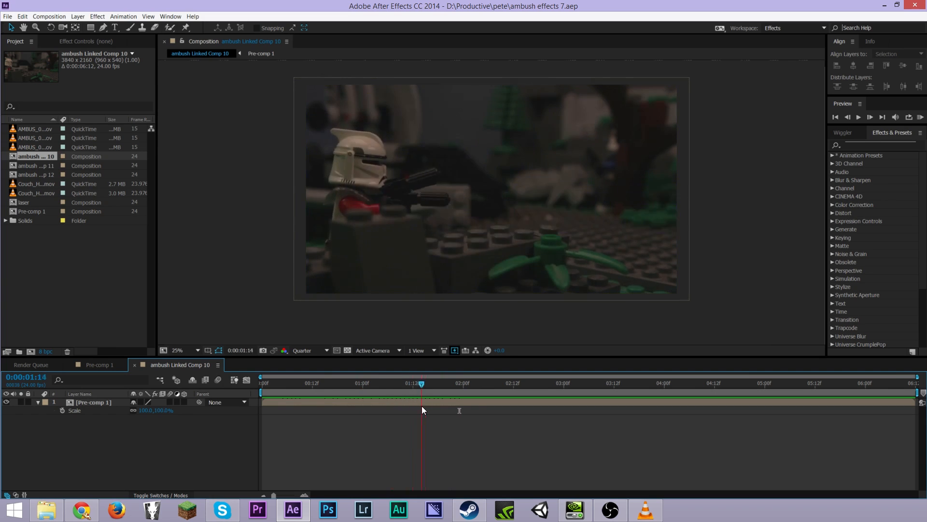
# Create a new composition from the AMBUS_014_01 footage clip
pyautogui.click(39, 131)
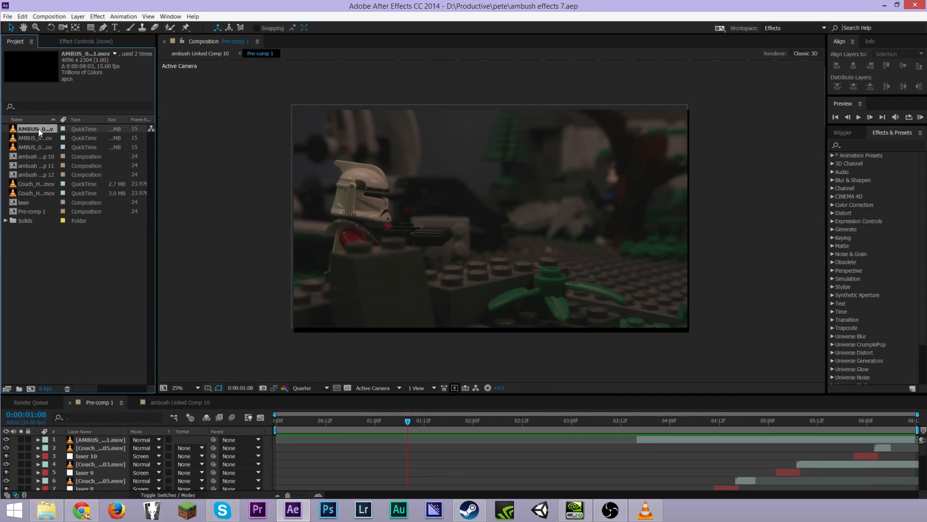
pyautogui.click(31, 136)
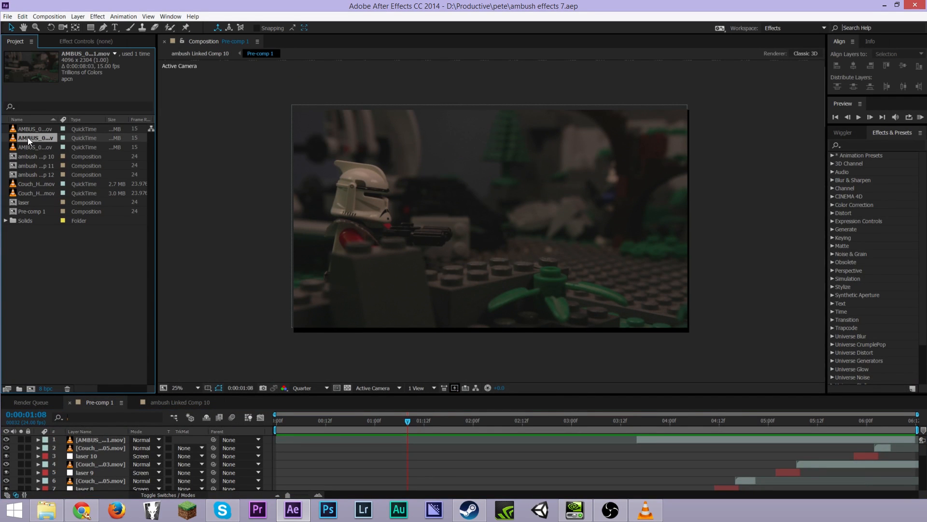
pyautogui.click(37, 131)
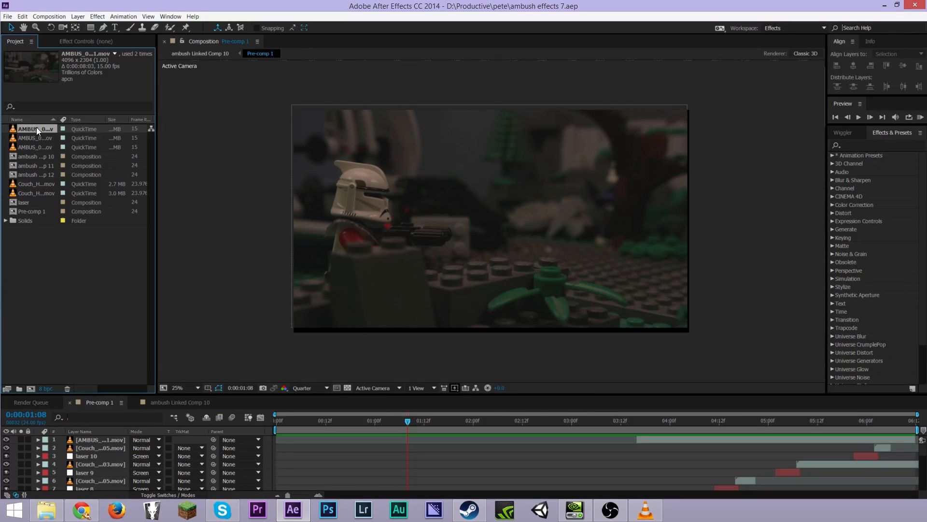
pyautogui.moveTo(23, 389); pyautogui.dragTo(31, 384)
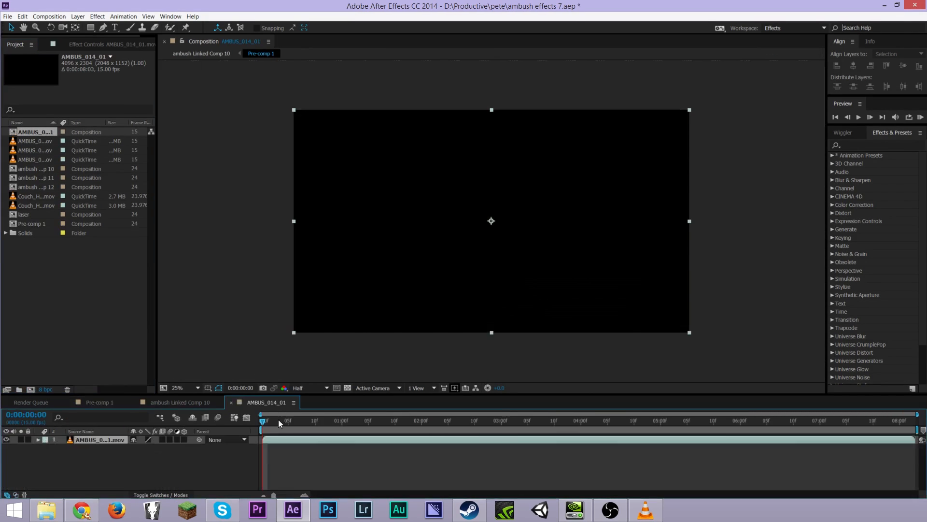
# Set the new composition's preset to HDTV 1080 24 in its composition settings
pyautogui.moveTo(273, 421); pyautogui.dragTo(241, 438)
pyautogui.rightClick(148, 456)
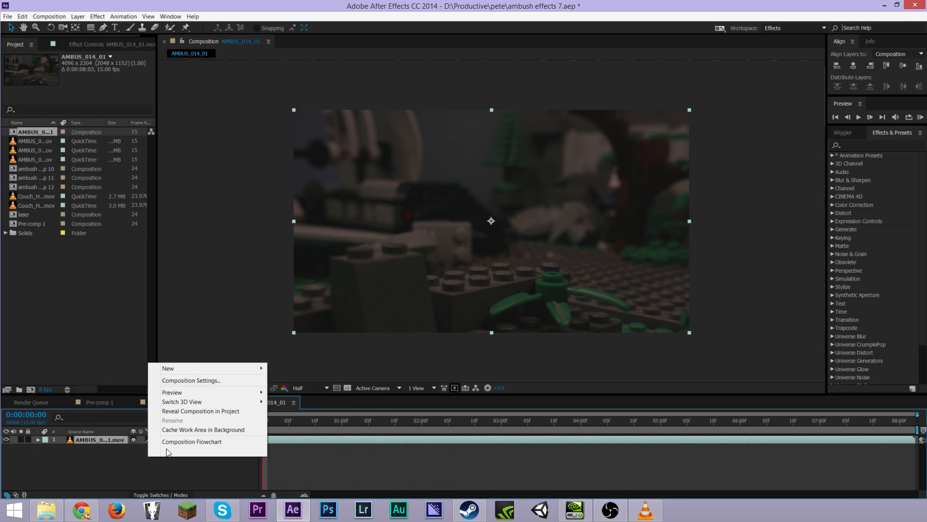
pyautogui.click(214, 380)
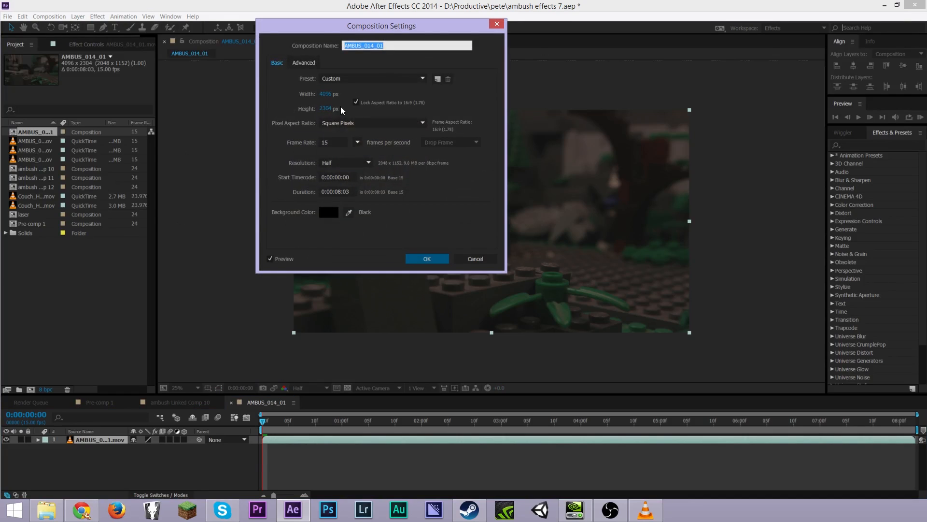
pyautogui.click(345, 79)
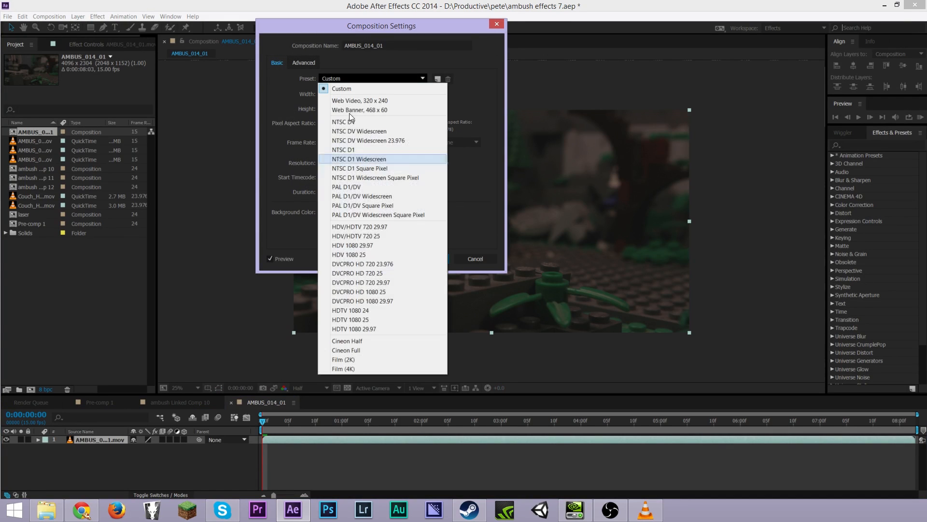
pyautogui.click(367, 309)
pyautogui.press('Return')
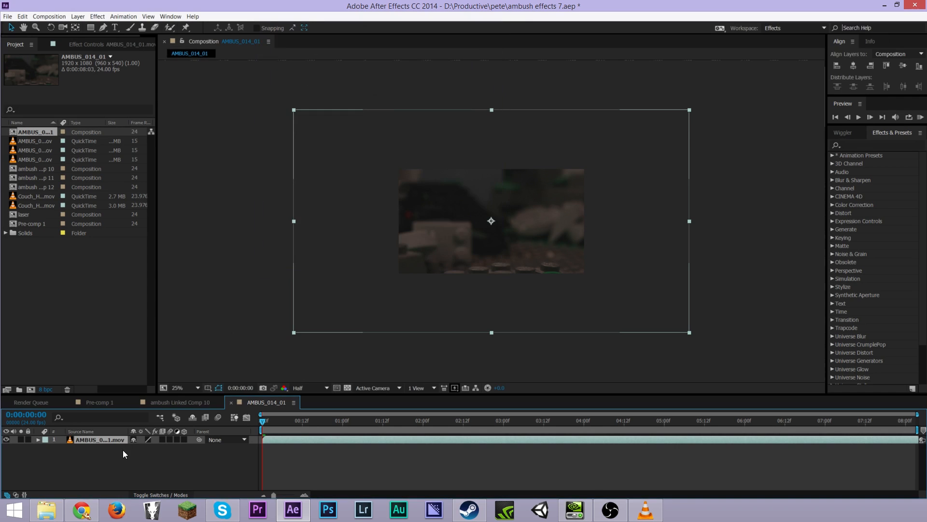
# Fit the footage layer to the composition size
pyautogui.rightClick(118, 441)
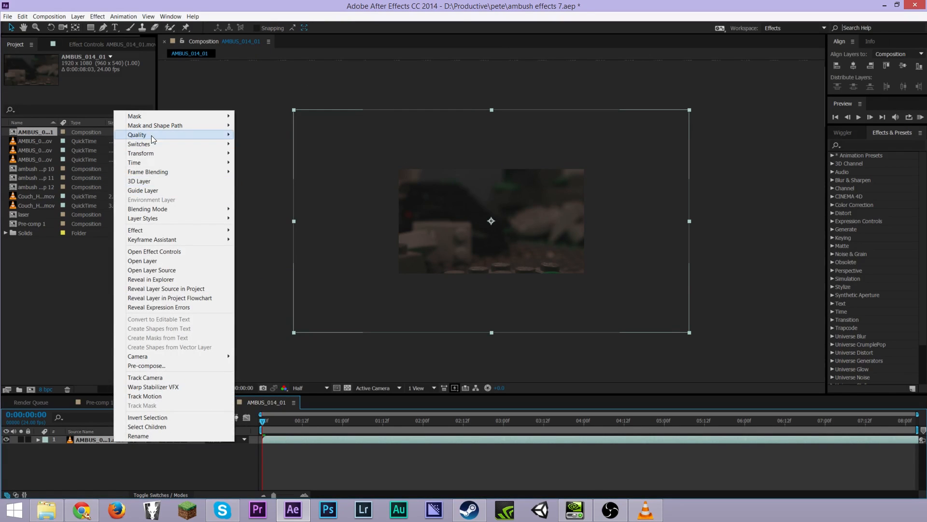
pyautogui.moveTo(209, 156)
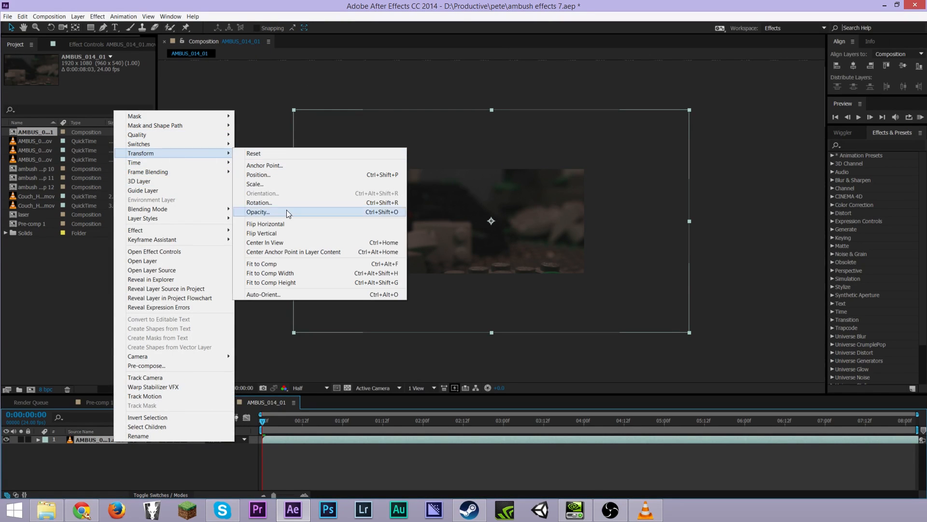
pyautogui.click(278, 264)
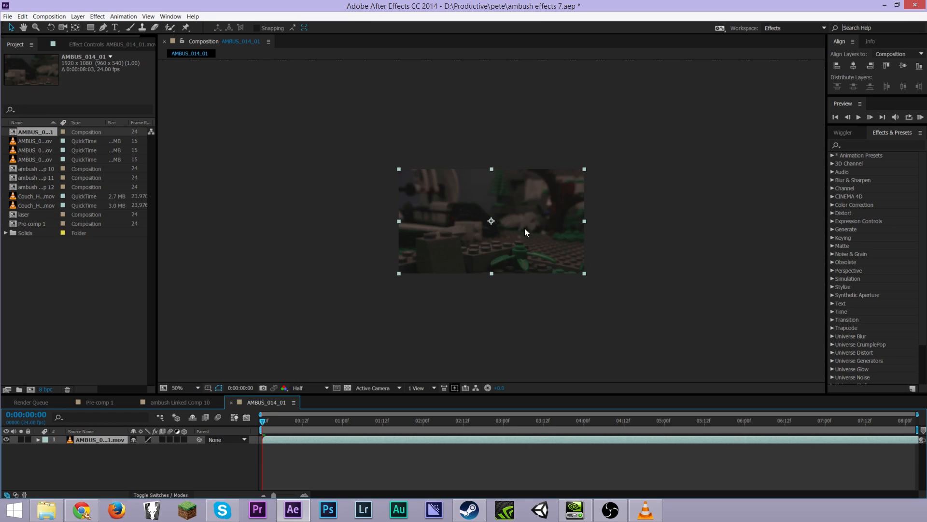
# Search the effects list for optical
pyautogui.press('.')
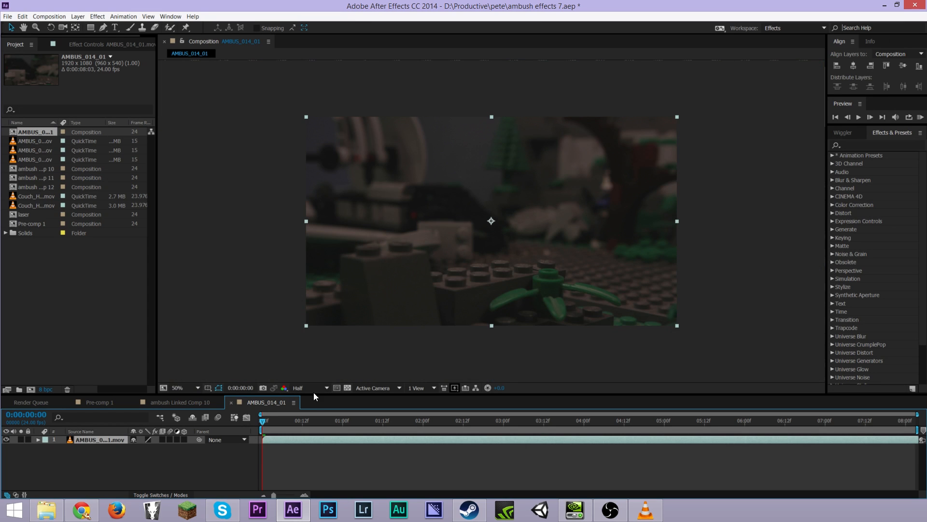
pyautogui.moveTo(311, 394); pyautogui.dragTo(285, 332)
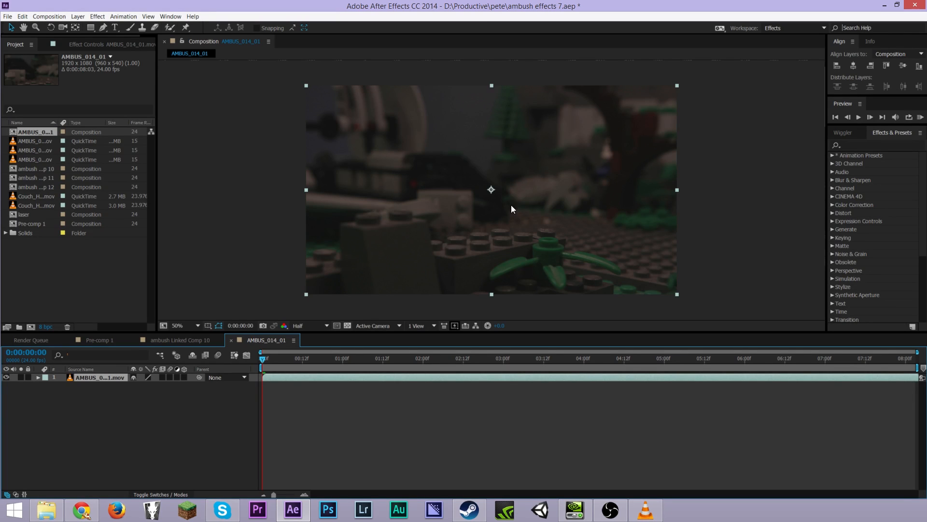
pyautogui.scroll(1, 509, 210)
pyautogui.scroll(-1, 509, 210)
pyautogui.click(877, 144)
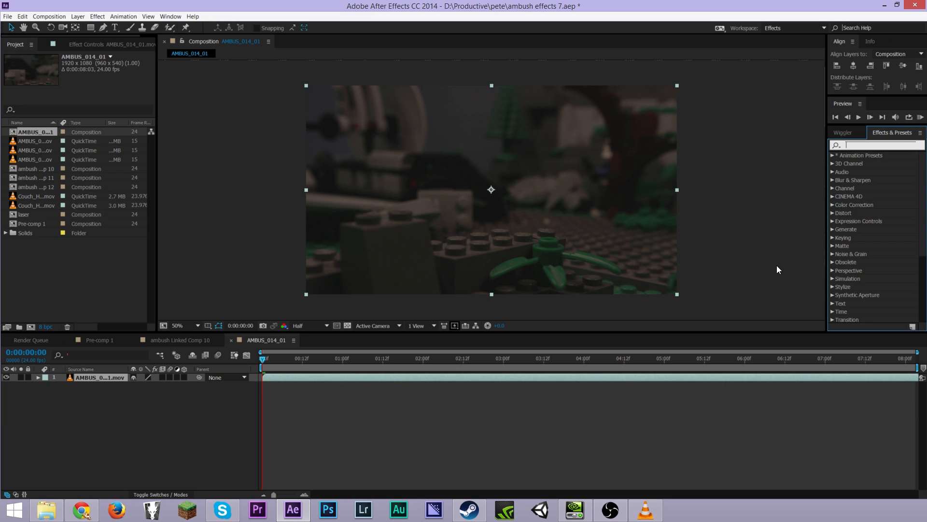
pyautogui.write('optical')
# Create a new white solid layer at composition size
pyautogui.rightClick(178, 404)
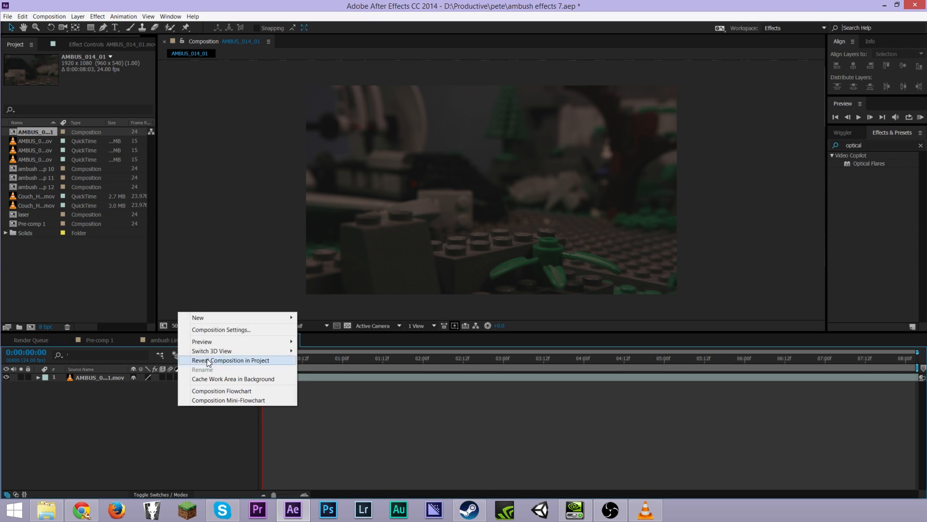
pyautogui.moveTo(222, 316)
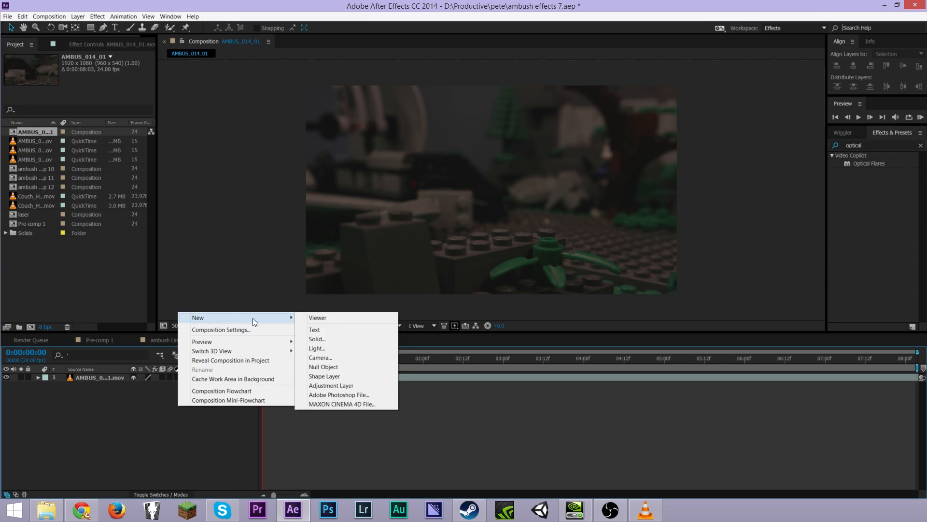
pyautogui.click(335, 338)
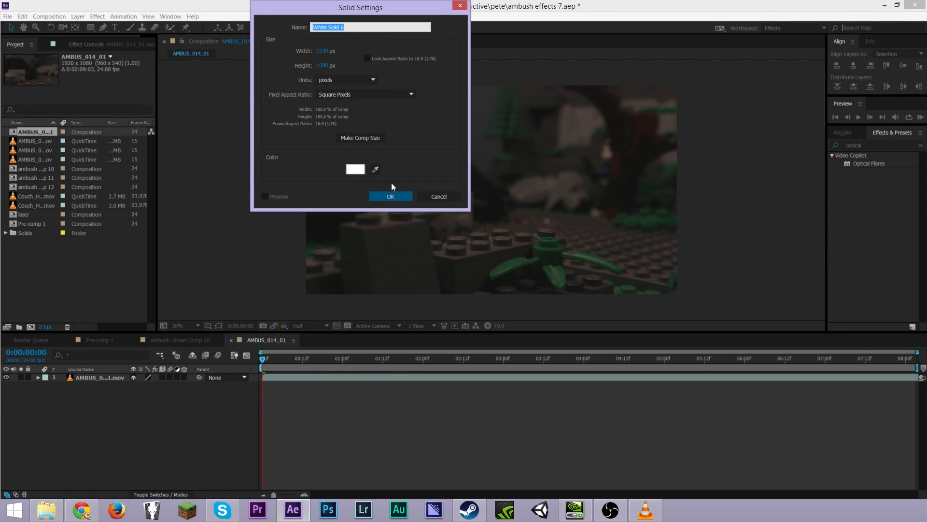
pyautogui.click(383, 197)
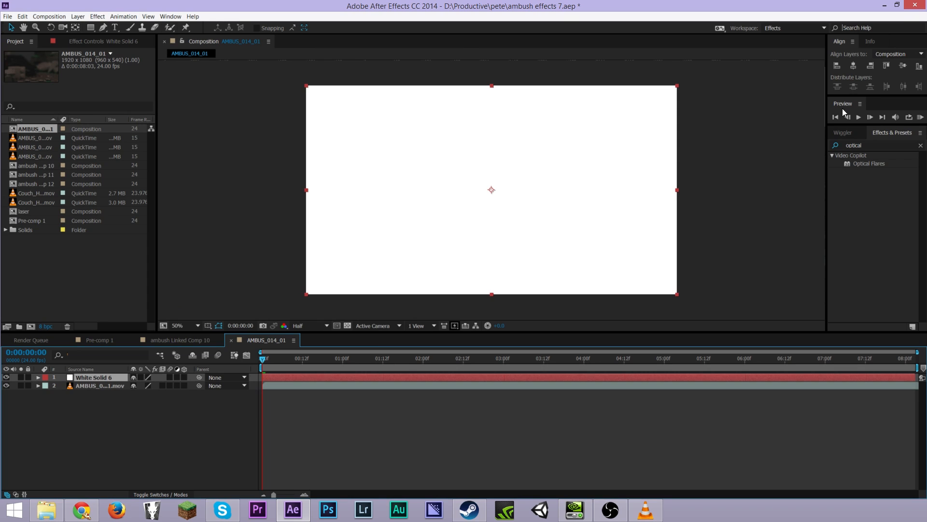
# Apply Optical Flares to the white solid and open its options
pyautogui.moveTo(870, 163); pyautogui.dragTo(489, 193)
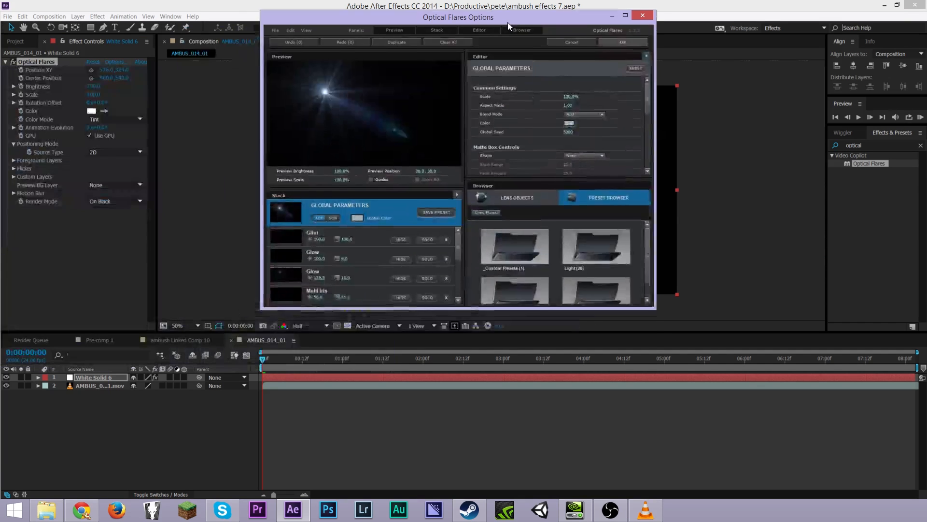
pyautogui.moveTo(508, 22); pyautogui.dragTo(480, 80)
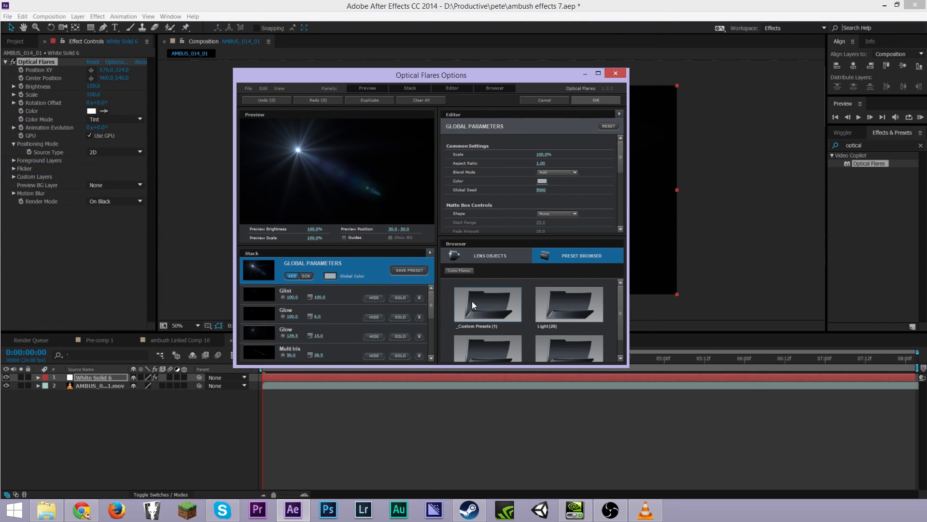
# Apply the Laser blast preset from the Custom Presets folder
pyautogui.click(475, 316)
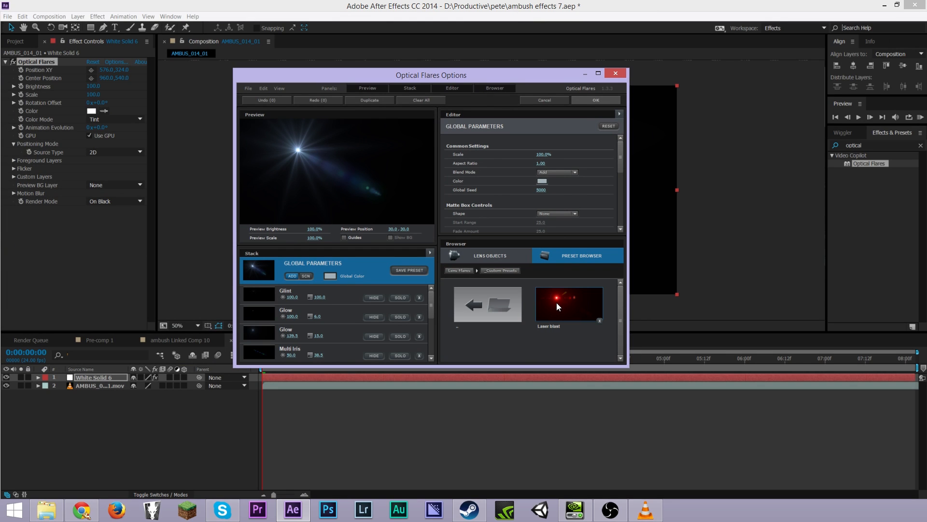
pyautogui.click(547, 314)
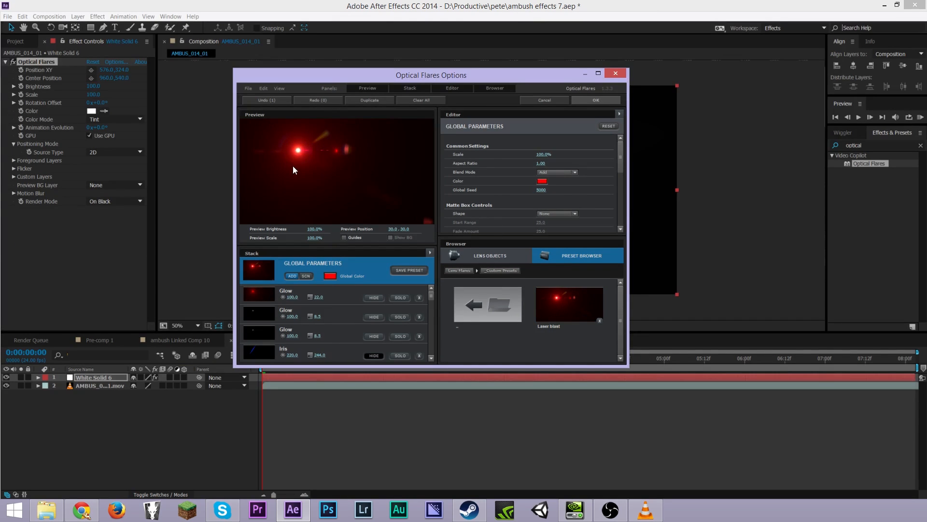
# Try the Mylenium Tree Lies preset from another flare preset folder
pyautogui.click(496, 308)
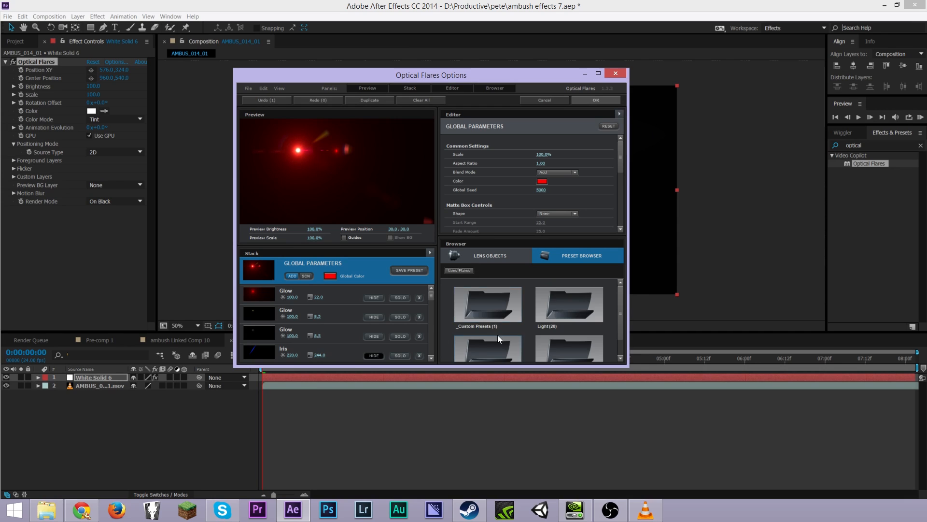
pyautogui.click(574, 340)
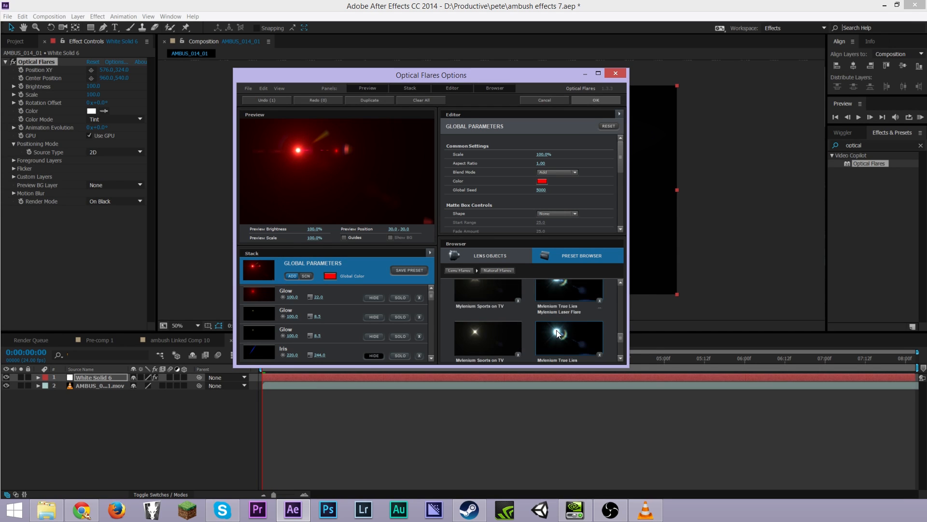
pyautogui.click(552, 338)
pyautogui.scroll(5, 526, 326)
pyautogui.scroll(2, 526, 326)
pyautogui.click(494, 303)
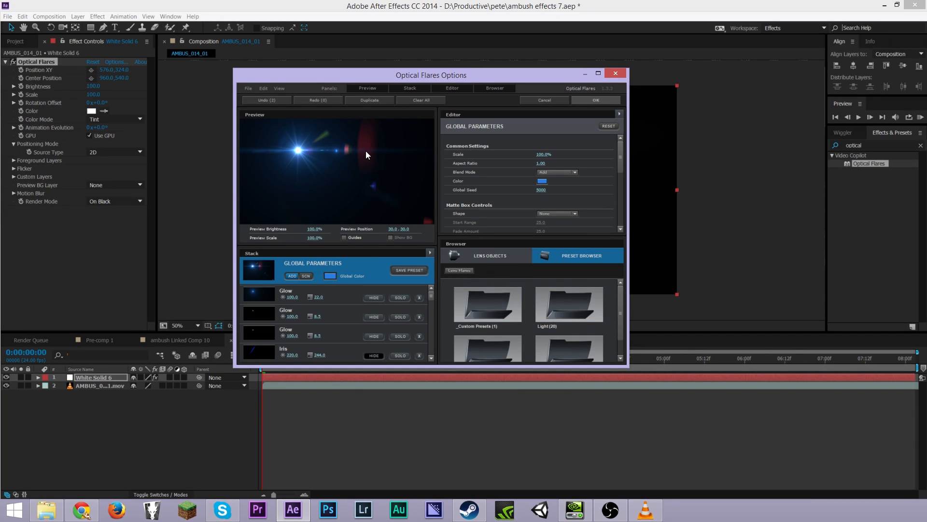
# Reapply the Laser blast preset from the Custom Presets folder
pyautogui.scroll(-5, 324, 316)
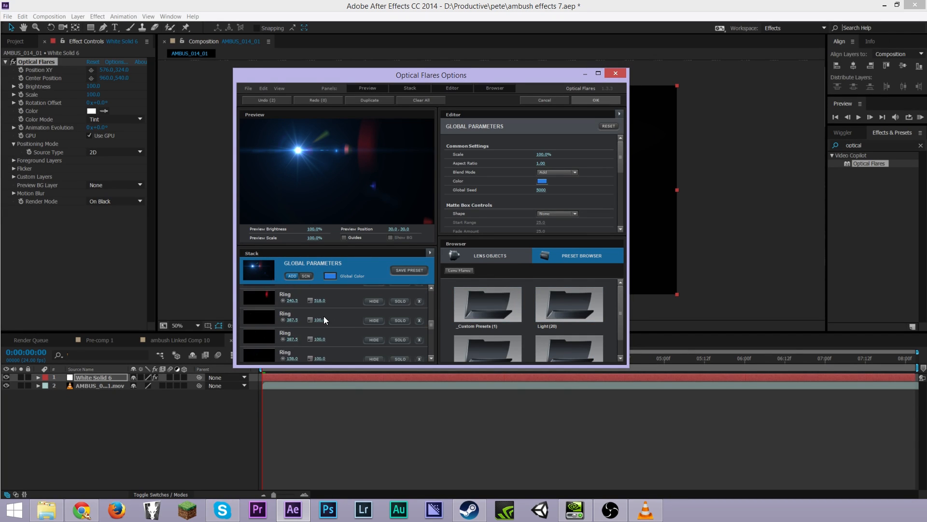
pyautogui.scroll(-5, 297, 347)
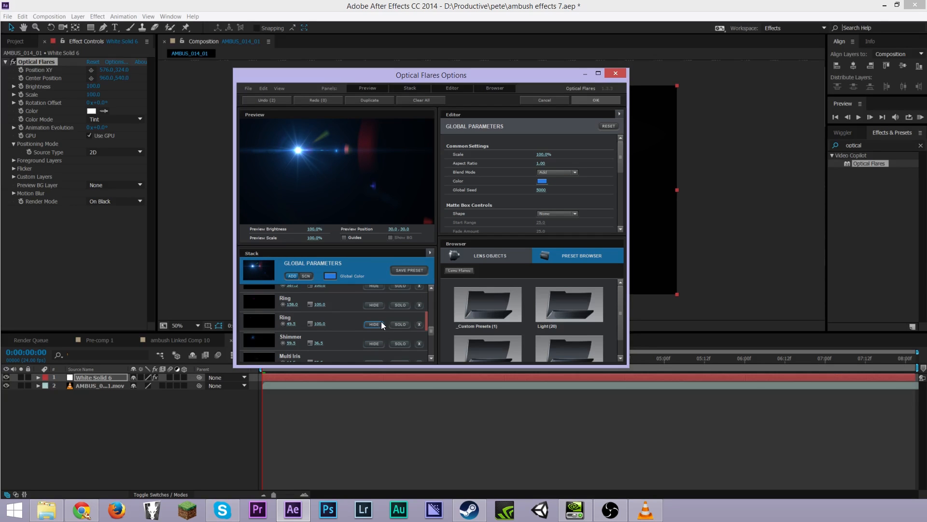
pyautogui.scroll(-1, 521, 293)
pyautogui.scroll(5, 381, 326)
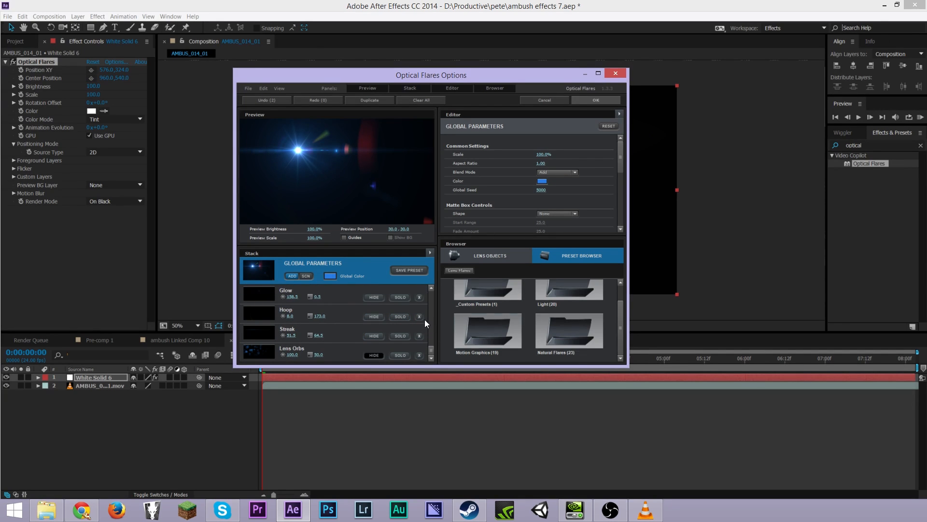
pyautogui.scroll(1, 531, 320)
pyautogui.doubleClick(484, 321)
pyautogui.click(539, 321)
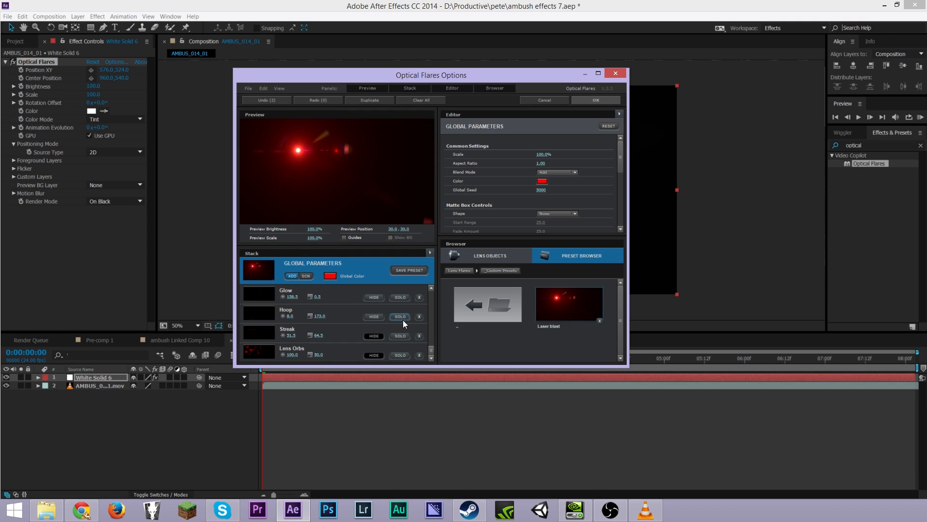
# Set the flare's global color to blue 0226FB and confirm the Optical Flares options
pyautogui.scroll(5, 364, 335)
pyautogui.scroll(-3, 357, 333)
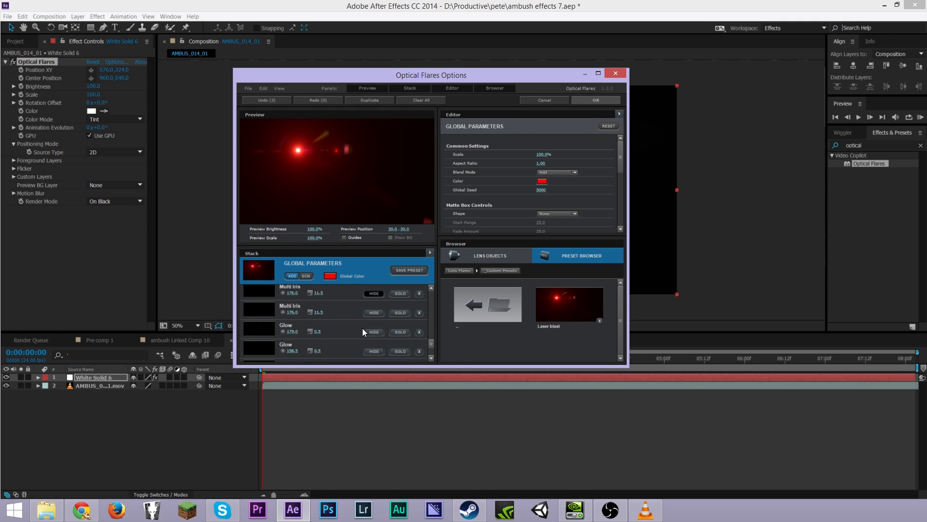
pyautogui.click(546, 183)
pyautogui.moveTo(565, 138); pyautogui.dragTo(327, 164)
pyautogui.moveTo(340, 198); pyautogui.dragTo(342, 206)
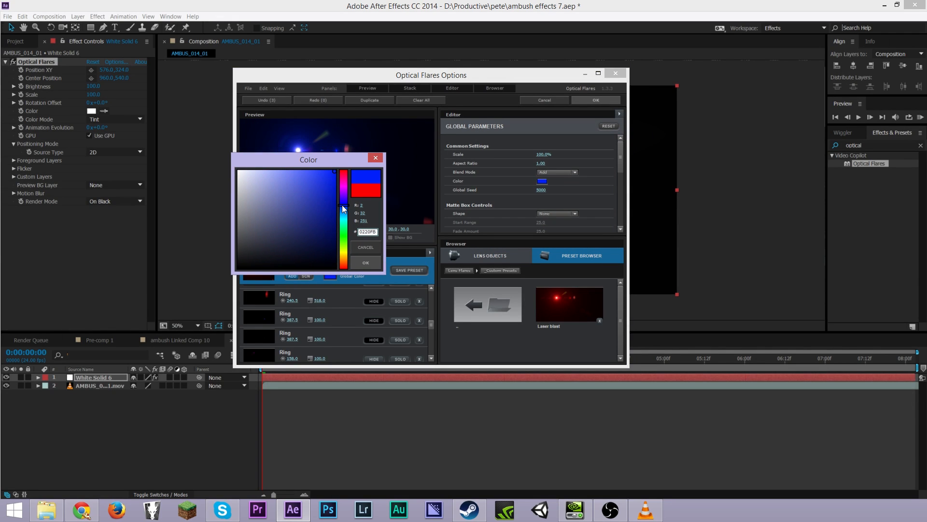
pyautogui.click(367, 263)
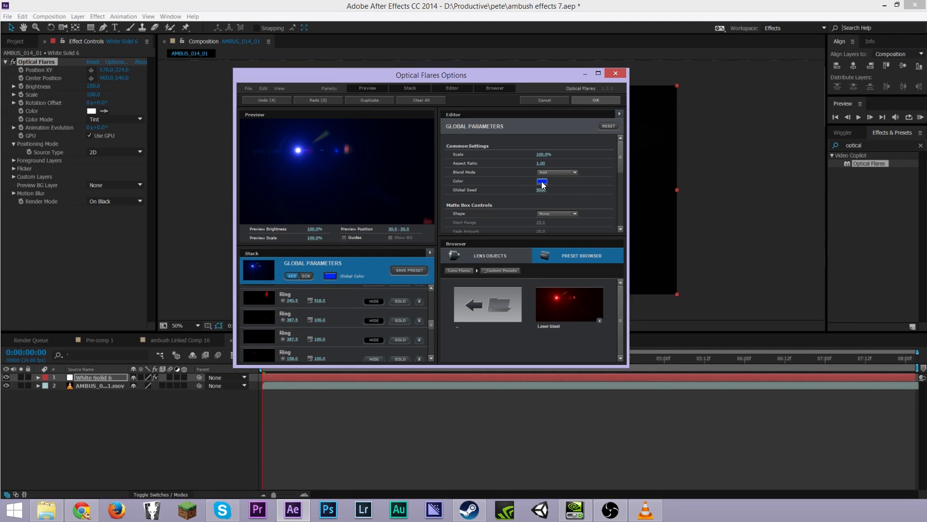
pyautogui.click(596, 100)
# Set the flare's render mode to On Transparent and preview it over the footage
pyautogui.scroll(2, 351, 178)
pyautogui.scroll(-2, 351, 179)
pyautogui.click(131, 201)
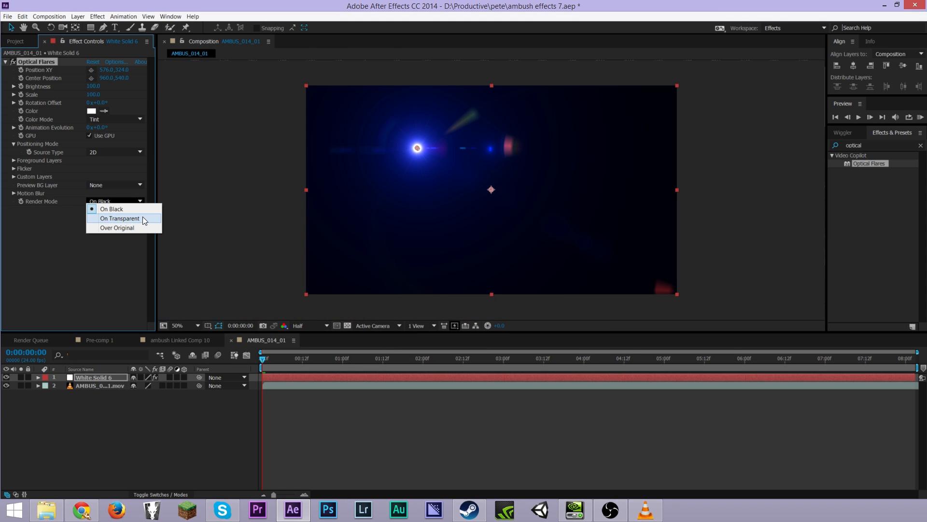
pyautogui.click(139, 218)
pyautogui.press('space')
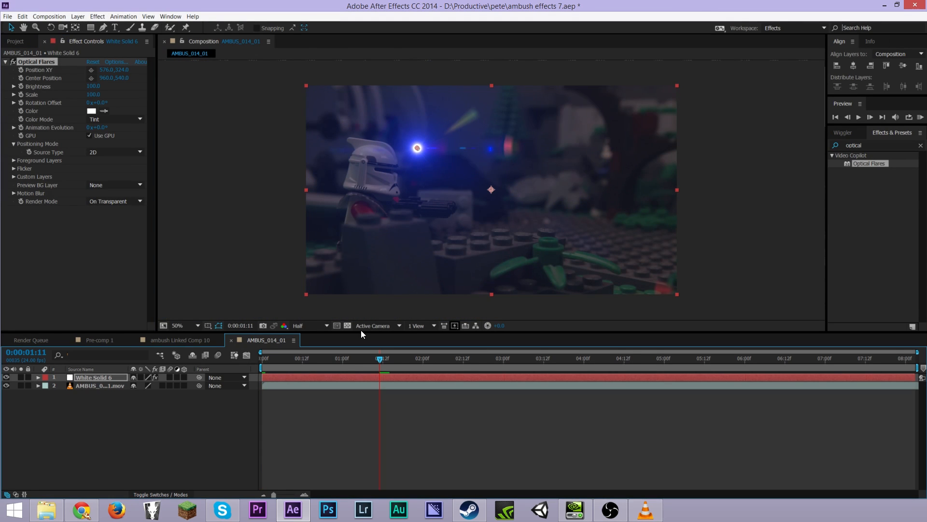
pyautogui.press('.')
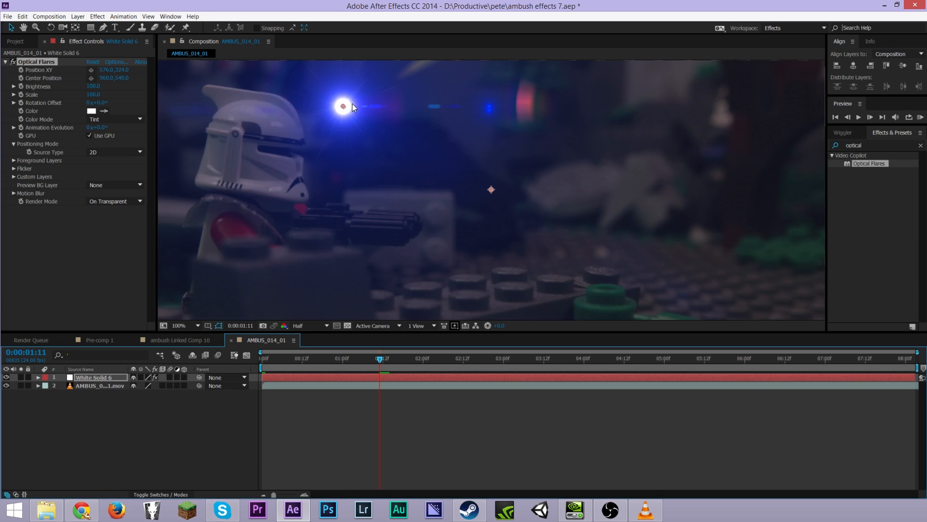
# Move the flare onto the rifle muzzle and drag its center position out toward the upper right
pyautogui.moveTo(342, 106); pyautogui.dragTo(414, 232)
pyautogui.press(',')
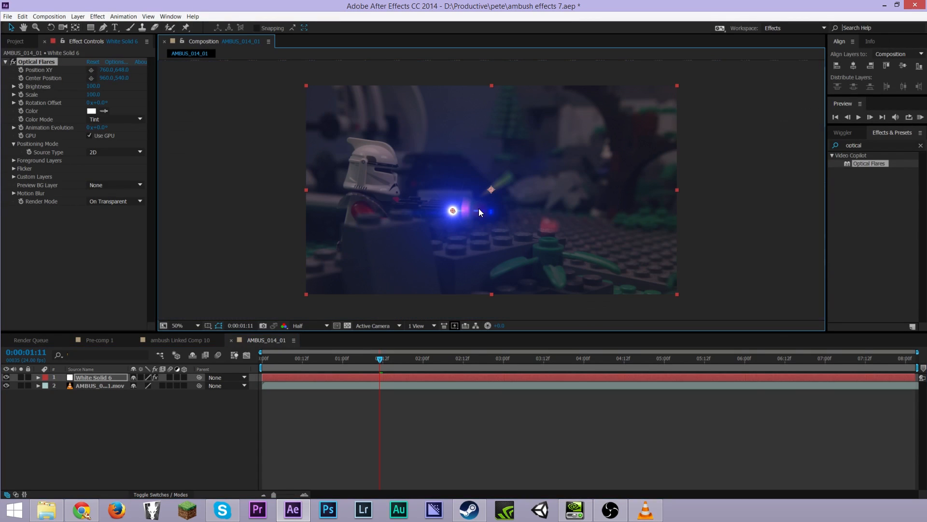
pyautogui.moveTo(493, 190); pyautogui.dragTo(709, 158)
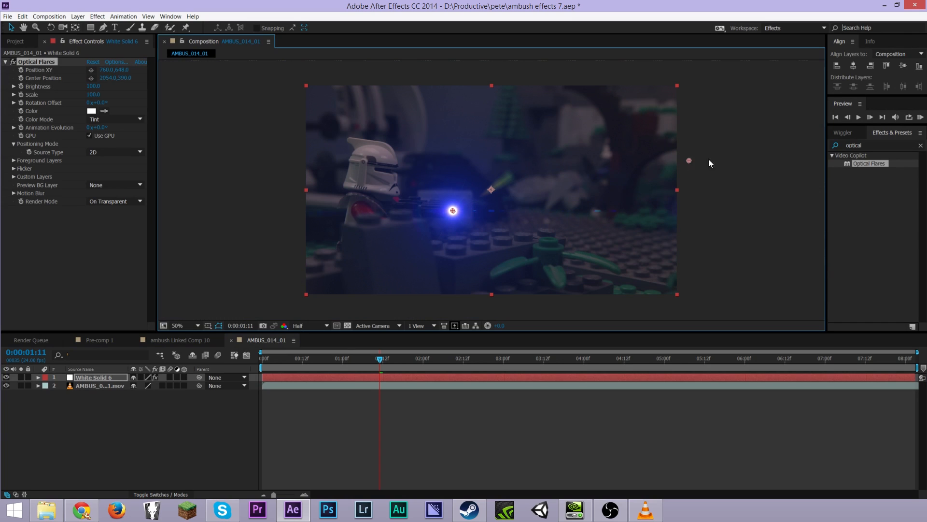
pyautogui.click(73, 377)
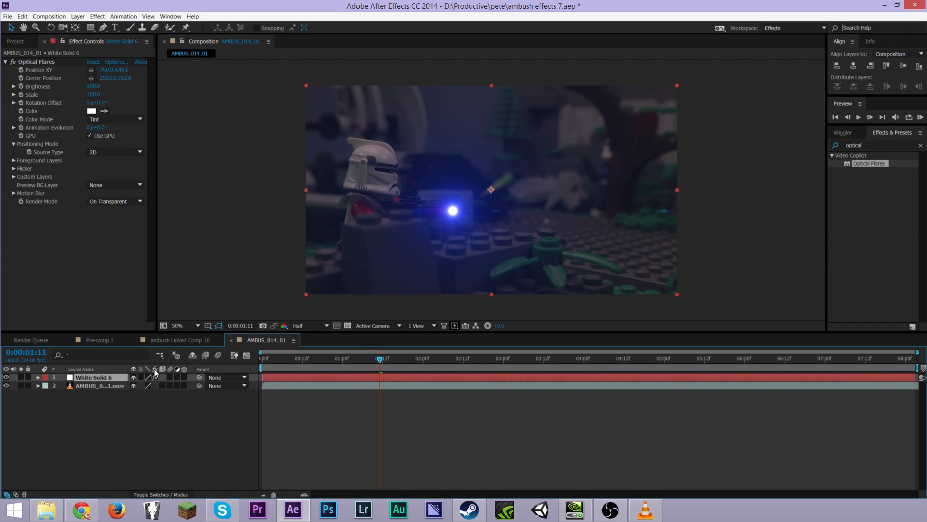
# Add a Brightness keyframe on the flare and raise its brightness to 200
pyautogui.click(21, 86)
pyautogui.moveTo(90, 87); pyautogui.dragTo(94, 85)
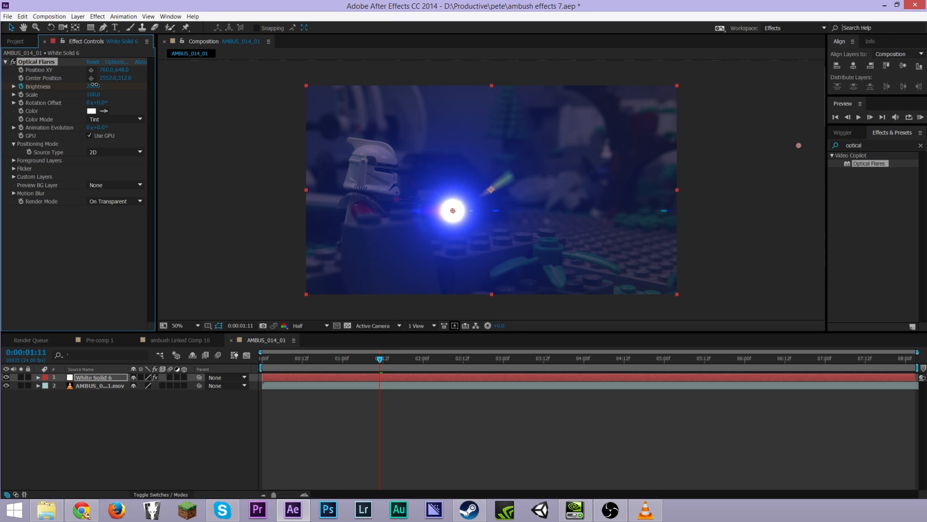
pyautogui.press('/')
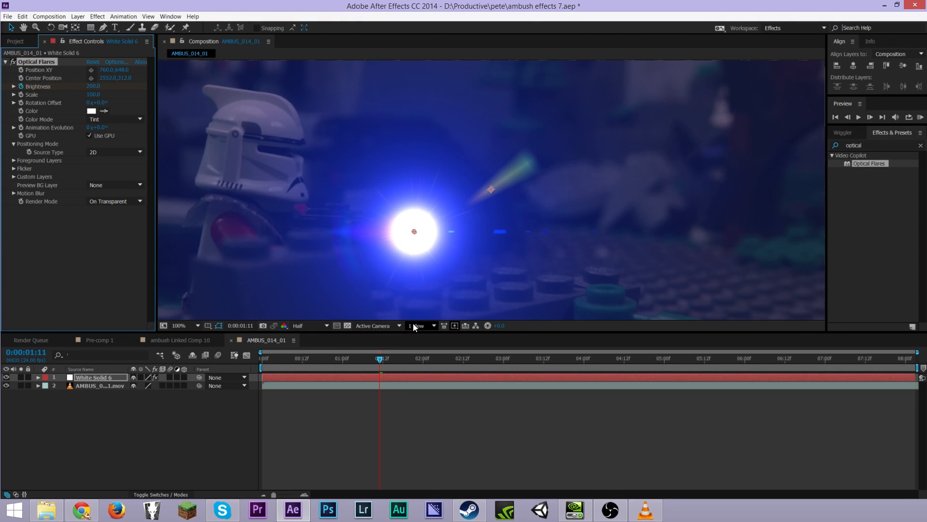
# Go back three frames and set a flare Brightness keyframe of 0 there
pyautogui.press('pageup')
pyautogui.press('pageup')
pyautogui.press('pageup')
pyautogui.click(94, 87)
pyautogui.press('Return')
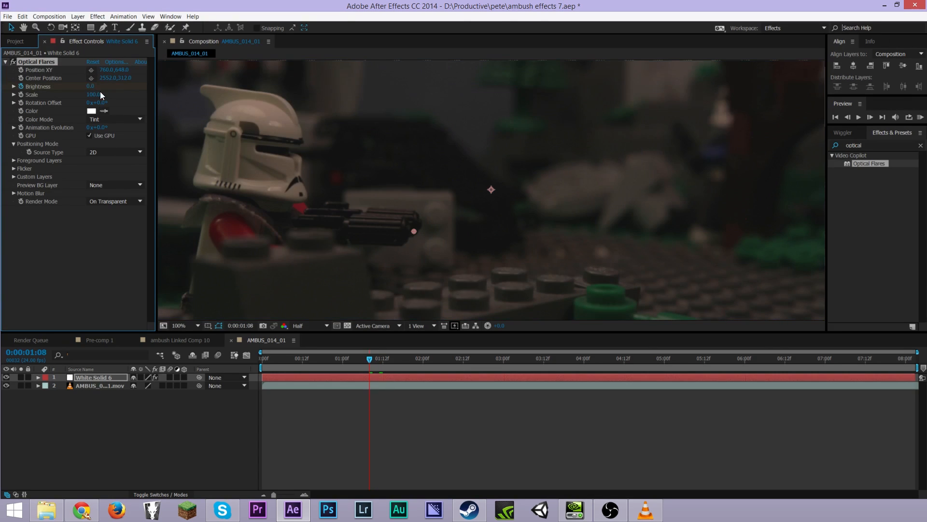
# Step forward past the peak and set the flare's Brightness to 0 at frame 1:14
pyautogui.click(21, 86)
pyautogui.press('pagedown')
pyautogui.press('pagedown')
pyautogui.press('pagedown')
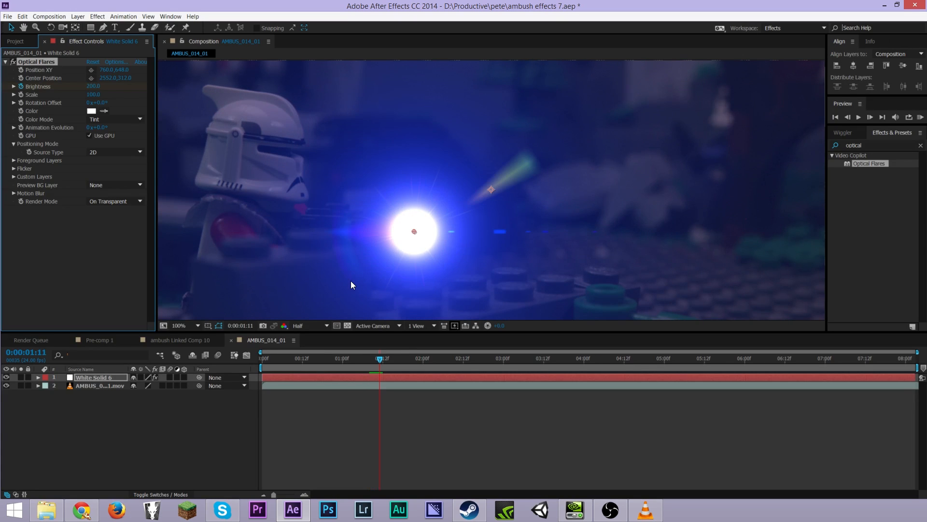
pyautogui.press('pagedown')
pyautogui.press('pagedown')
pyautogui.press('pagedown')
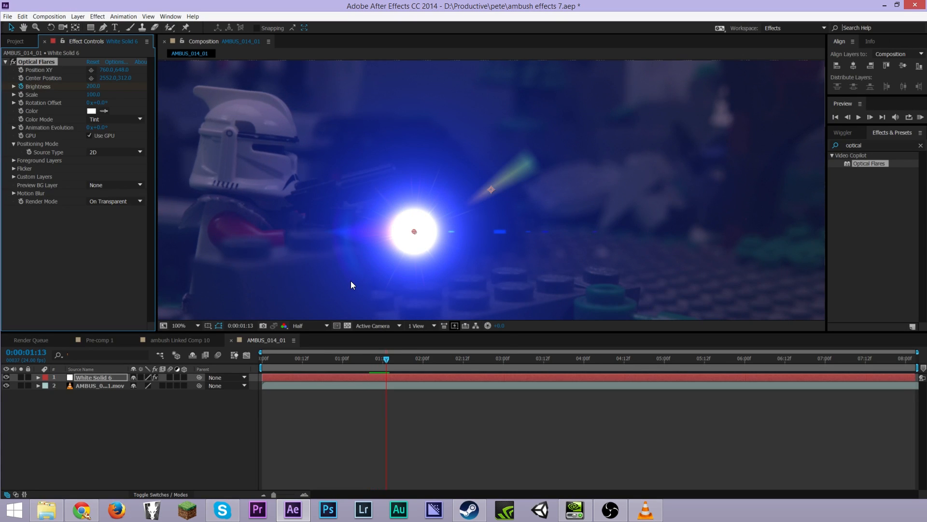
pyautogui.click(92, 86)
pyautogui.write('0')
pyautogui.press('Return')
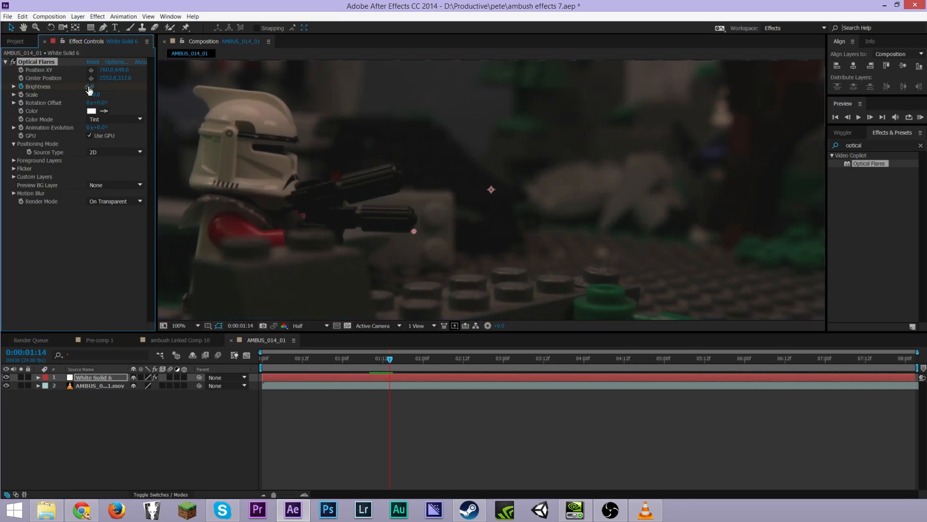
# Scrub and play back the flash to review the brightness animation
pyautogui.moveTo(357, 358); pyautogui.dragTo(350, 360)
pyautogui.press('space')
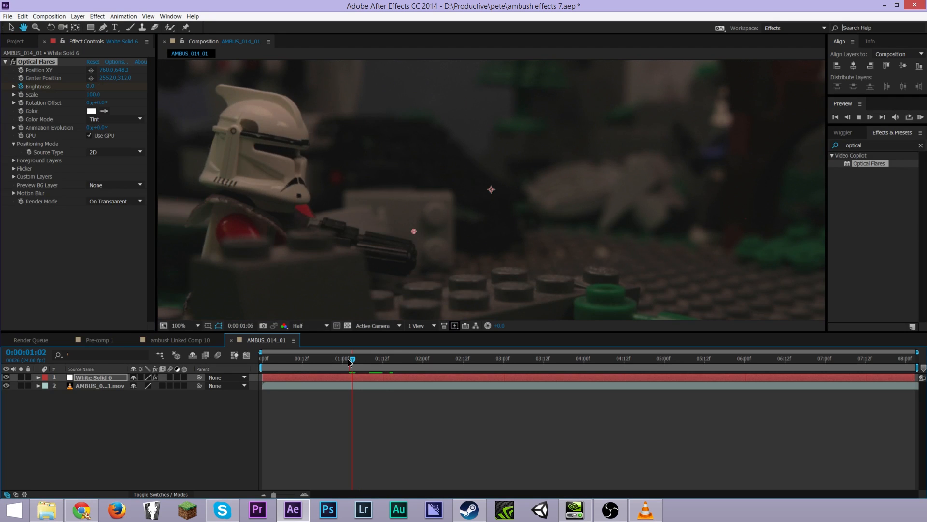
pyautogui.press('space')
pyautogui.moveTo(373, 358)
pyautogui.mouseDown()
pyautogui.moveTo(345, 359)
pyautogui.moveTo(390, 370)
pyautogui.moveTo(377, 372)
pyautogui.mouseUp()
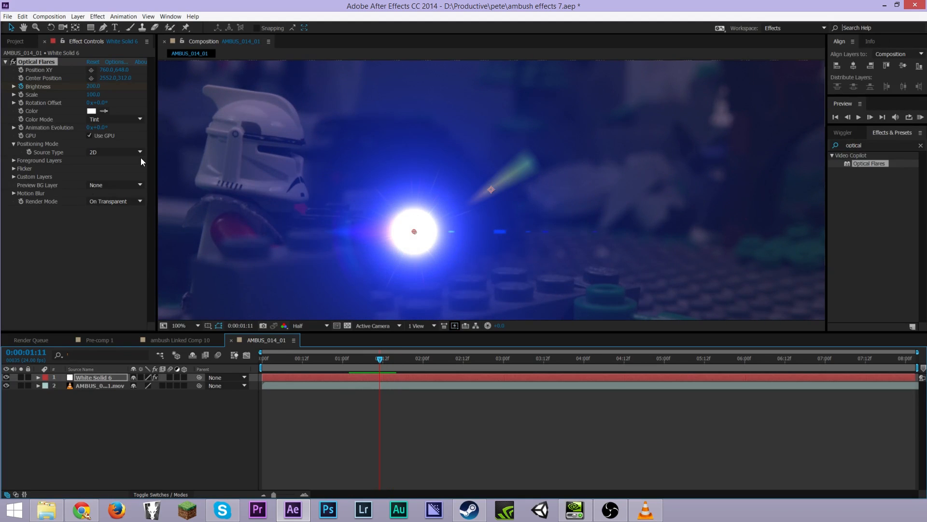
# Keyframe the flare's Position XY and move the flare upward along the rifle over the next frames
pyautogui.click(22, 73)
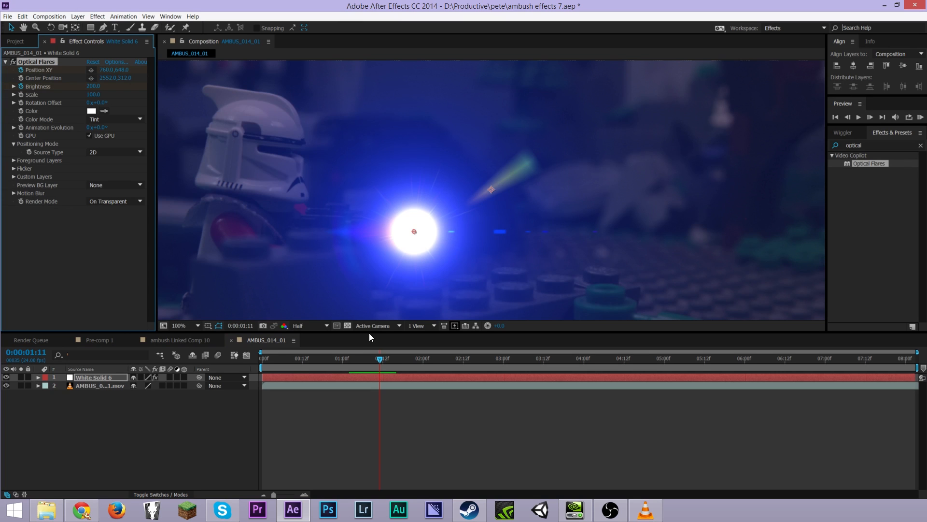
pyautogui.press('pagedown')
pyautogui.moveTo(413, 232); pyautogui.dragTo(415, 199)
pyautogui.press('pagedown')
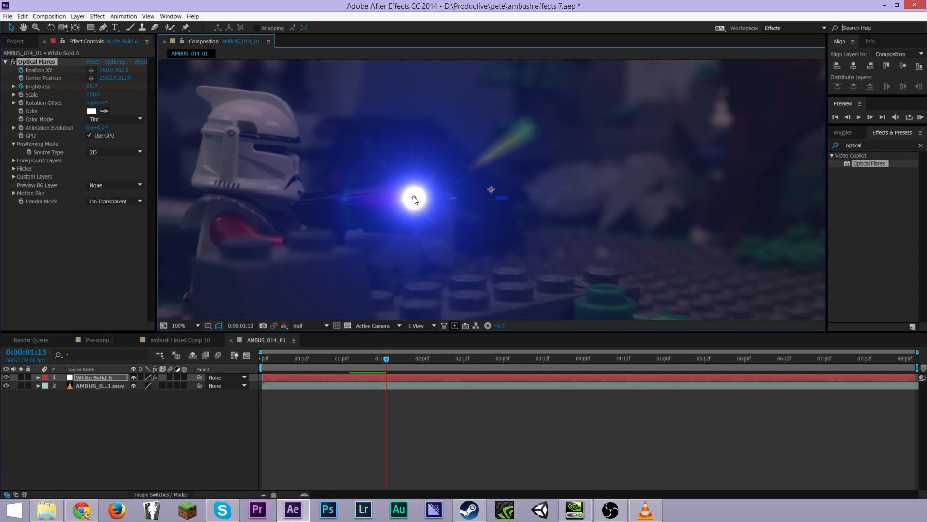
pyautogui.moveTo(413, 196); pyautogui.dragTo(405, 173)
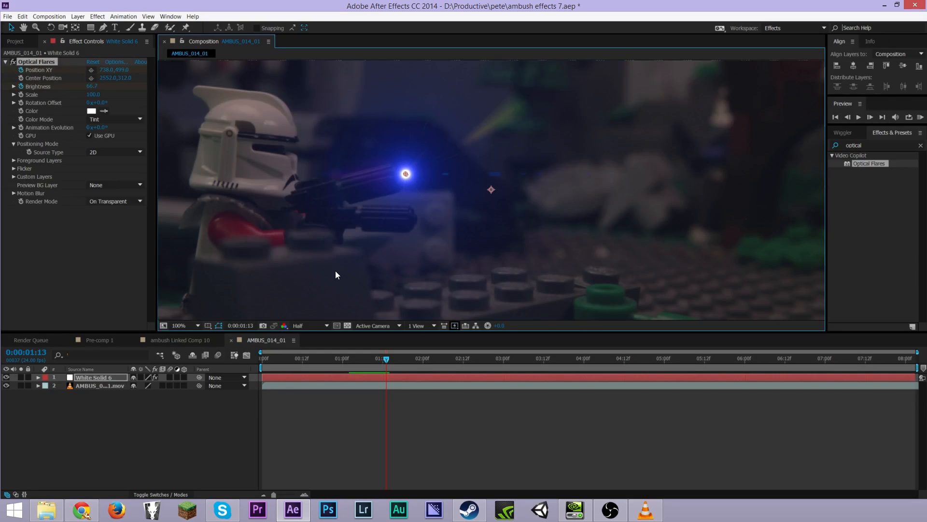
pyautogui.press('pageup')
pyautogui.press('pageup')
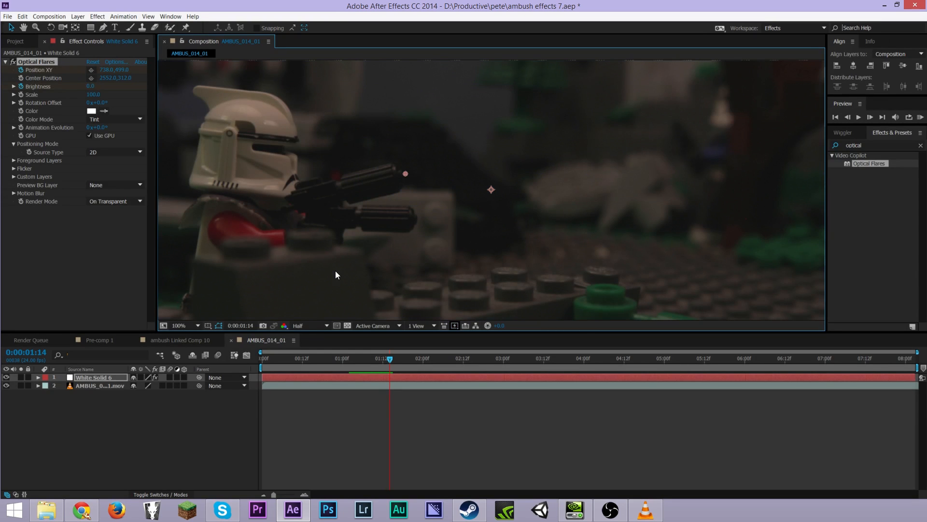
# Trim the flare layer so it spans only the flash frames, ending at the current time
pyautogui.click(146, 446)
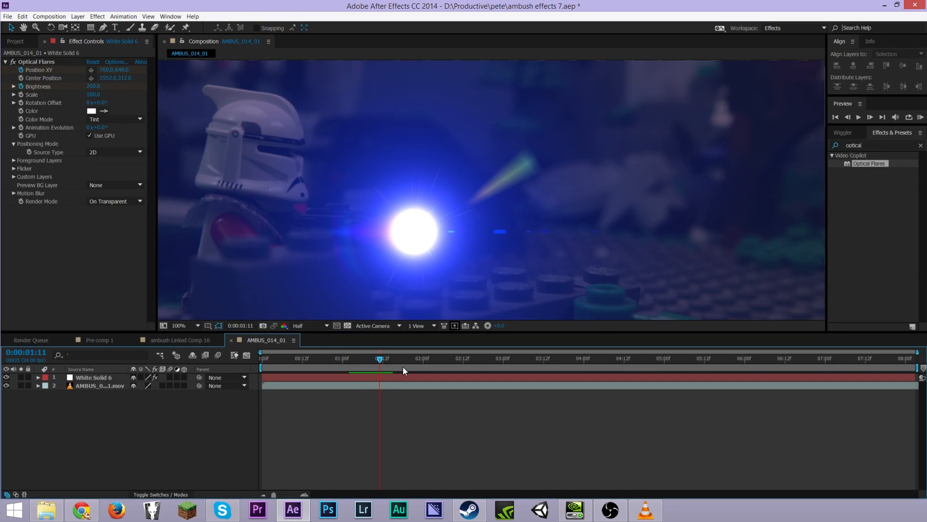
pyautogui.moveTo(366, 359); pyautogui.dragTo(371, 360)
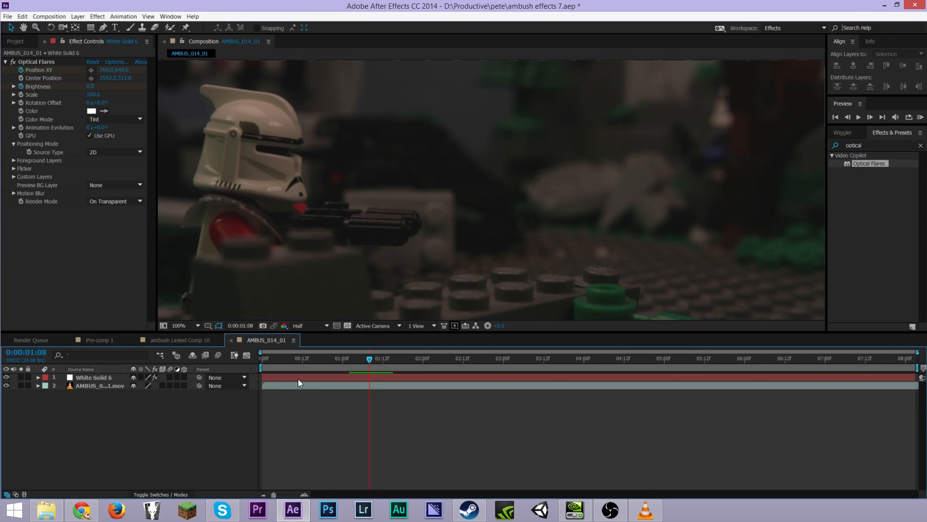
pyautogui.moveTo(268, 377); pyautogui.dragTo(391, 361)
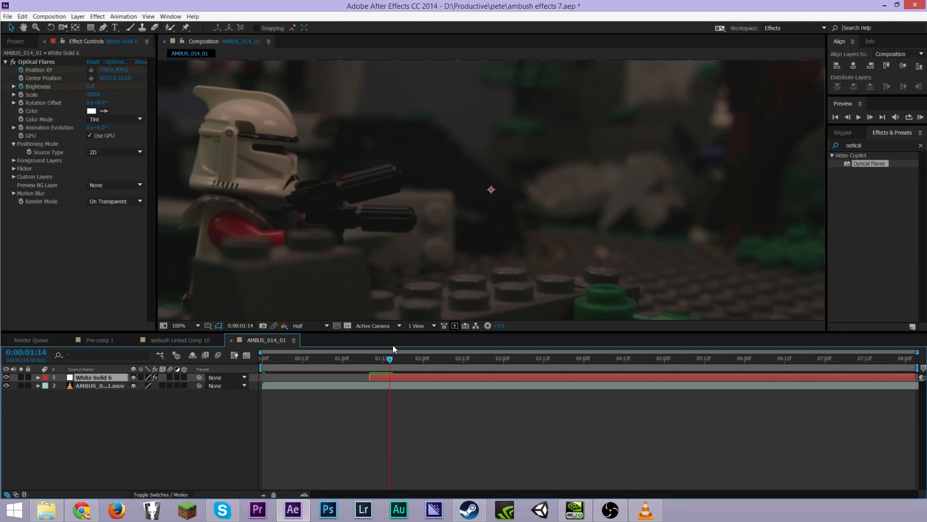
pyautogui.hotkey('alt', ']')
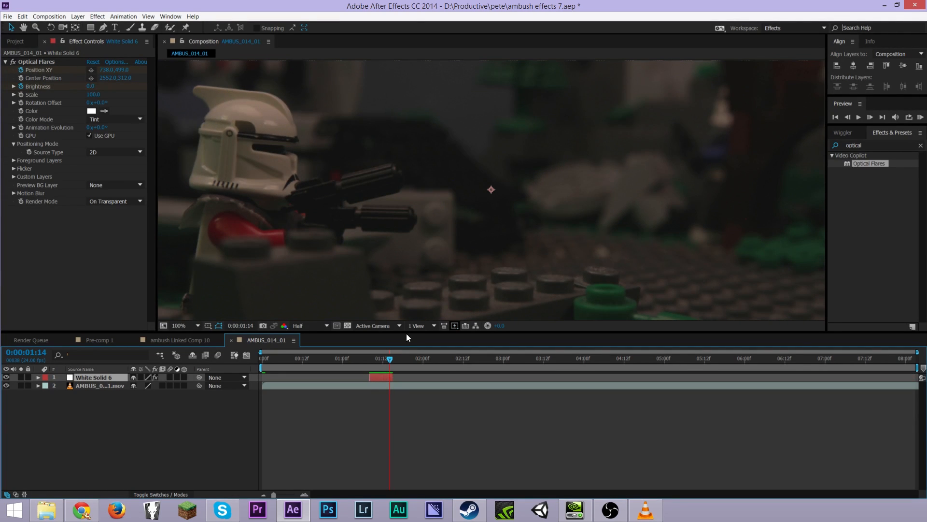
# Create a new white solid layer in the composition
pyautogui.moveTo(379, 361)
pyautogui.mouseDown()
pyautogui.moveTo(369, 357)
pyautogui.moveTo(399, 350)
pyautogui.moveTo(352, 345)
pyautogui.moveTo(389, 349)
pyautogui.moveTo(380, 349)
pyautogui.mouseUp()
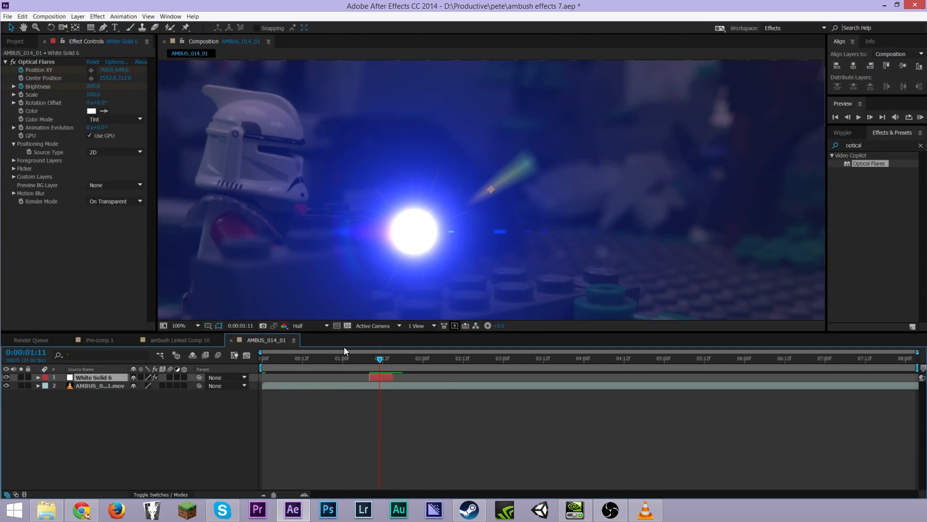
pyautogui.rightClick(184, 455)
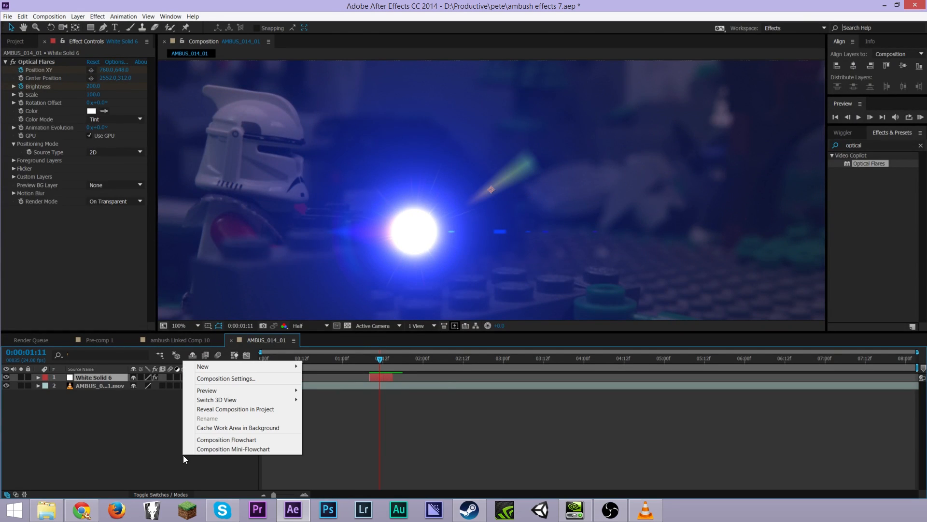
pyautogui.moveTo(248, 366)
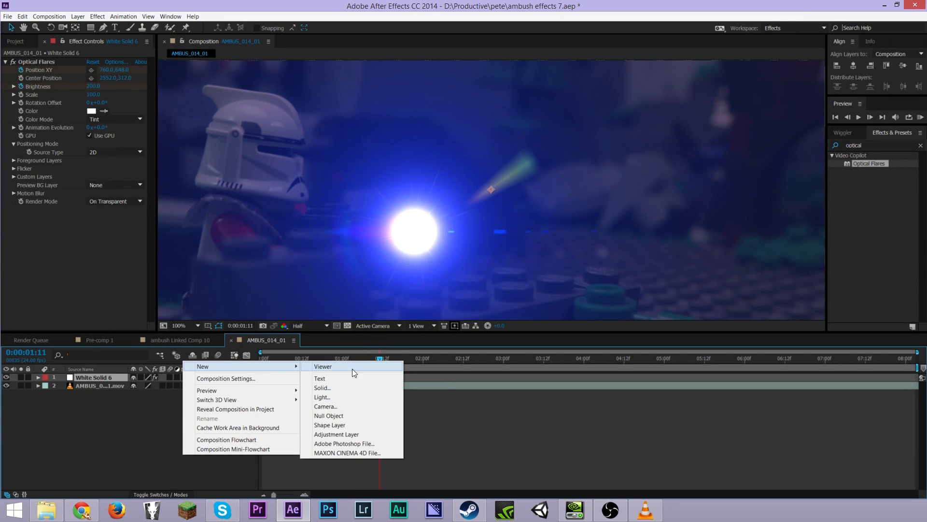
pyautogui.click(337, 389)
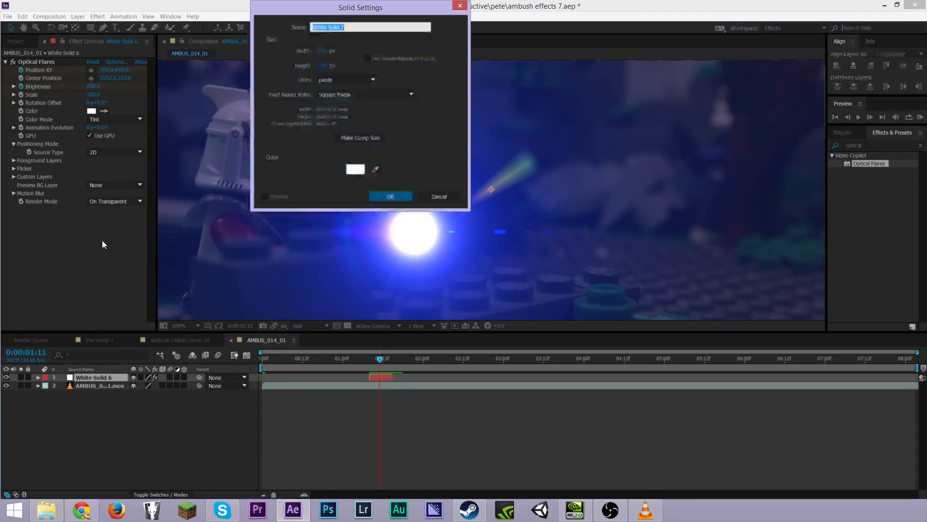
pyautogui.click(390, 193)
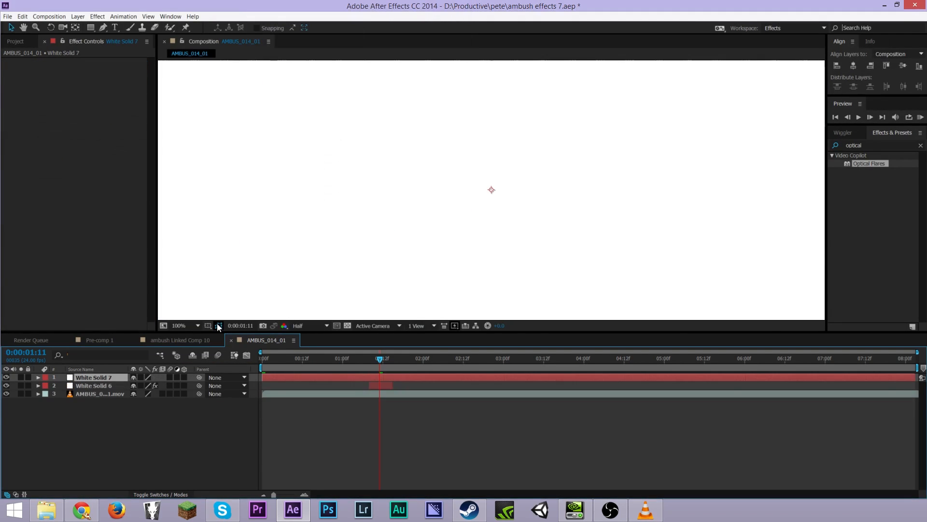
# Search for and apply the Advanced Lightning effect to the new solid
pyautogui.click(920, 145)
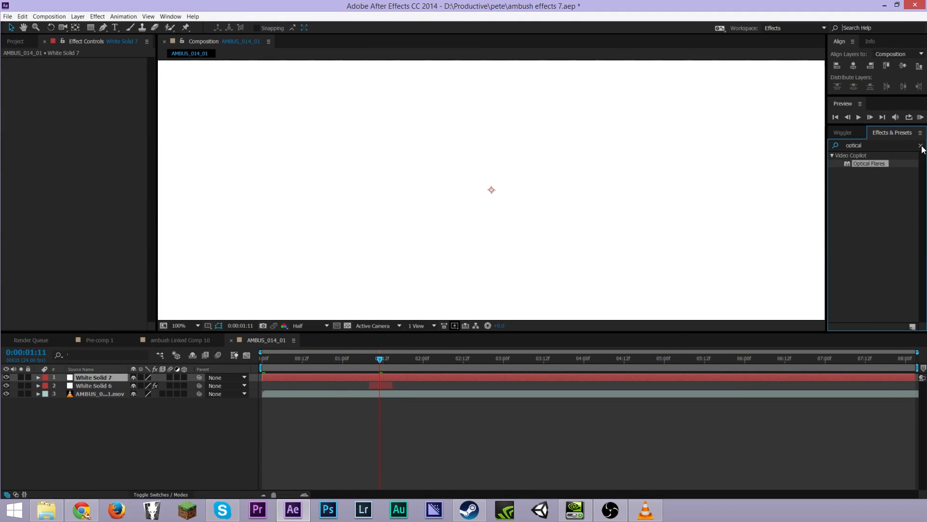
pyautogui.click(887, 145)
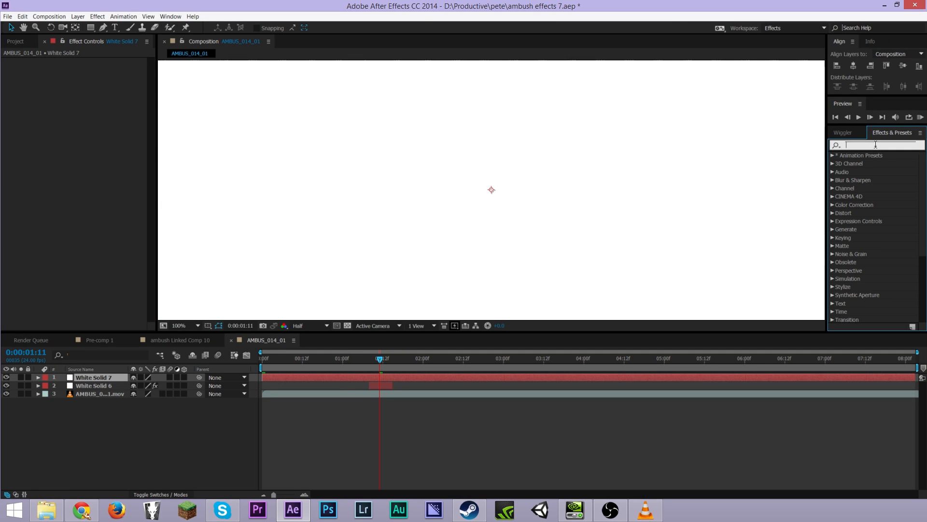
pyautogui.write('adv')
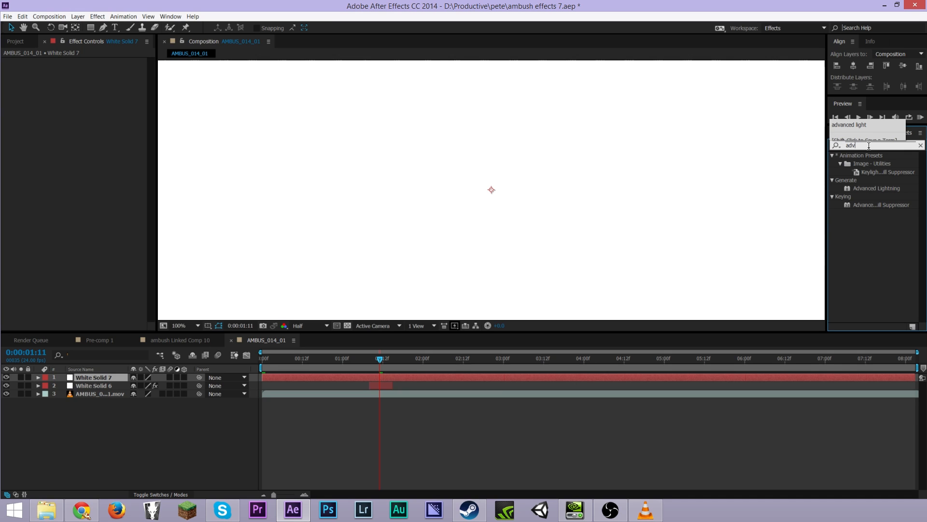
pyautogui.doubleClick(869, 188)
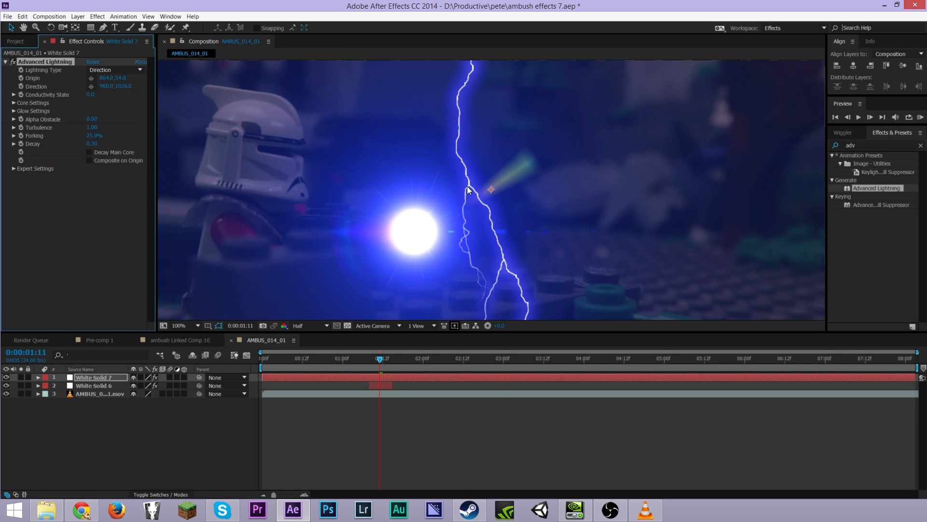
# Set the lightning type to Strike
pyautogui.press(',')
pyautogui.click(116, 71)
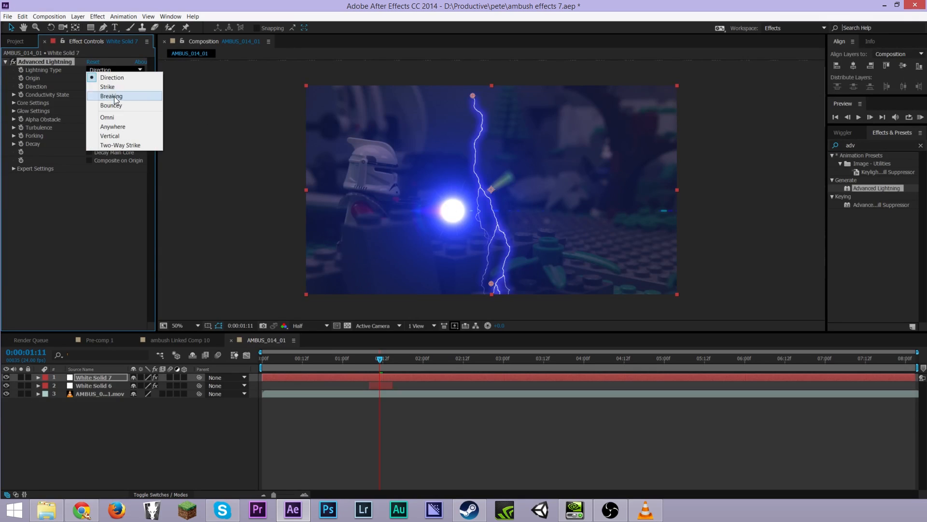
pyautogui.click(127, 83)
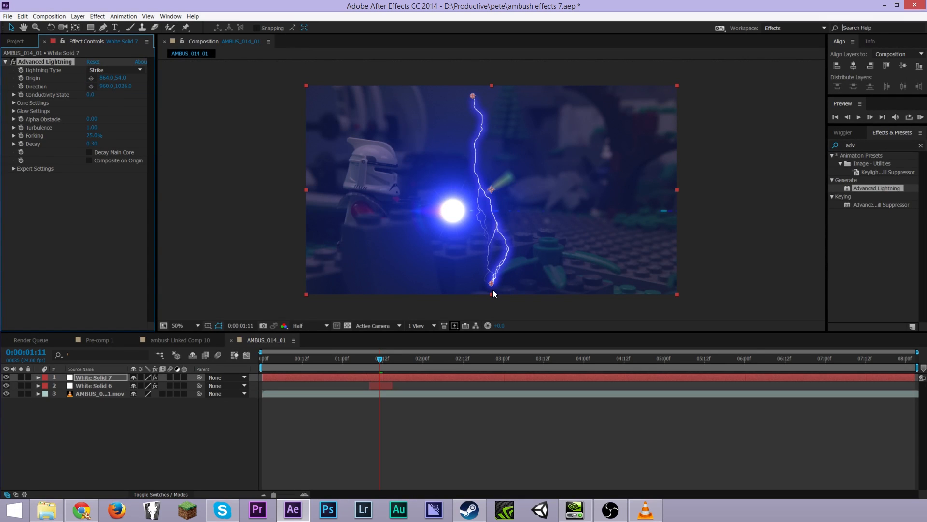
# Aim the lightning from the flare toward the right side of the frame and set Turbulence to 0
pyautogui.moveTo(492, 284); pyautogui.dragTo(630, 202)
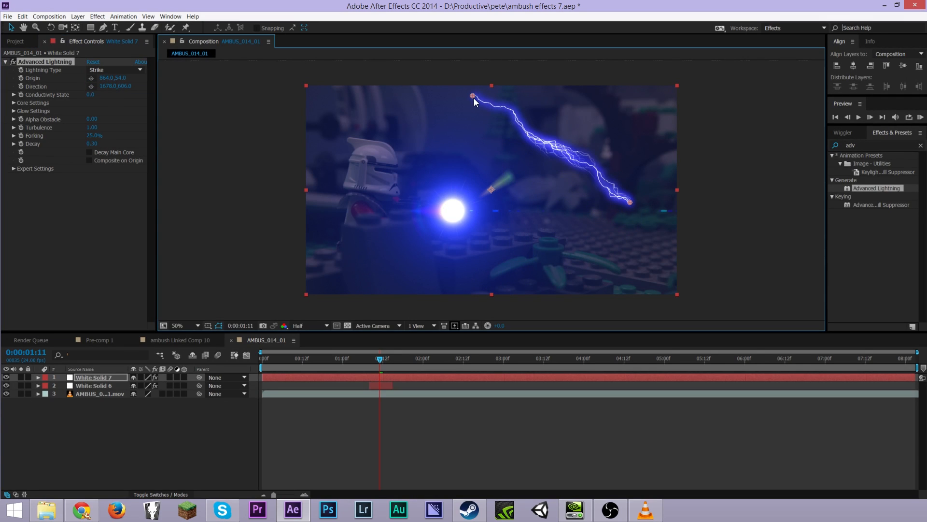
pyautogui.moveTo(473, 96); pyautogui.dragTo(454, 213)
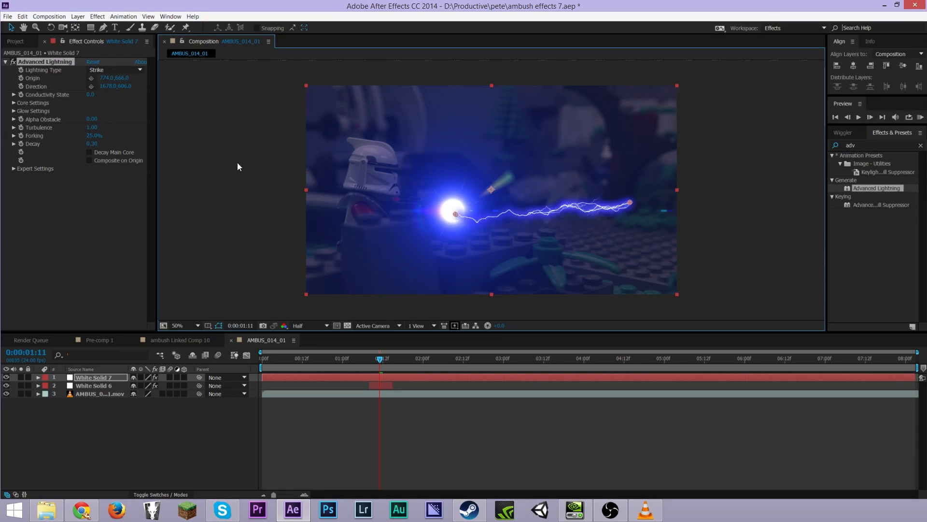
pyautogui.click(92, 128)
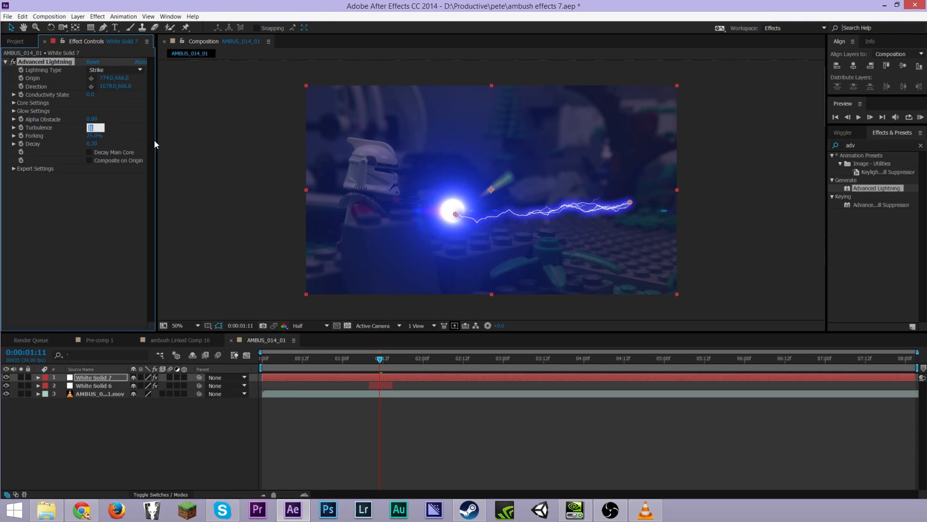
pyautogui.write('0')
pyautogui.press('Return')
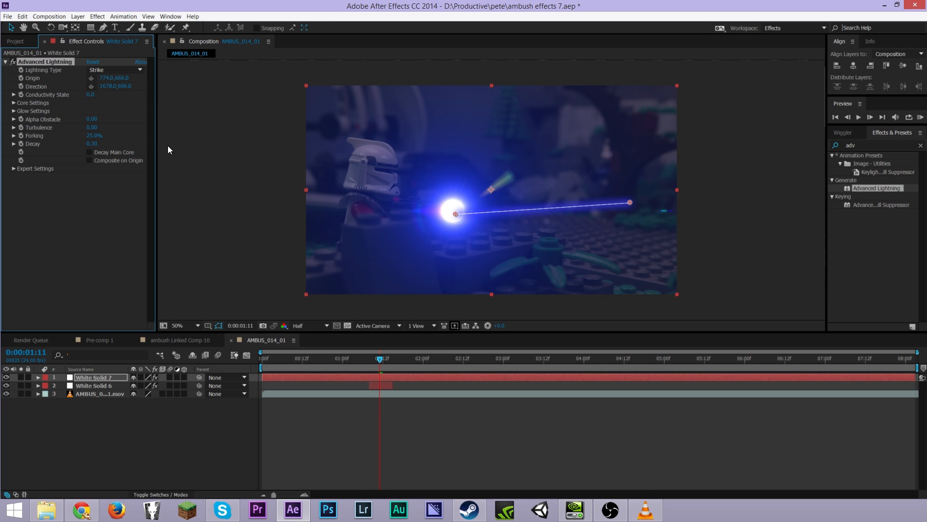
# Zoom in and nudge the lightning's origin point onto the center of the flare
pyautogui.press('.')
pyautogui.press('.')
pyautogui.moveTo(419, 238); pyautogui.dragTo(418, 230)
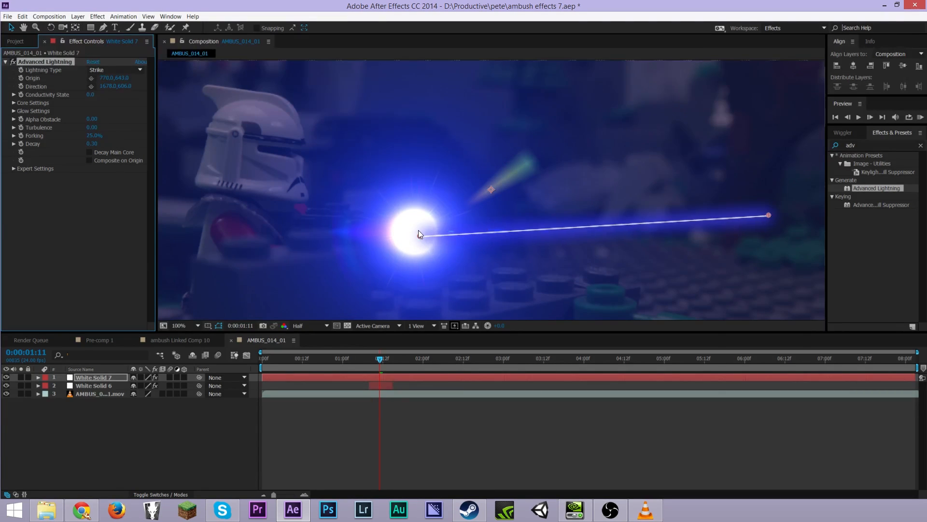
pyautogui.click(126, 70)
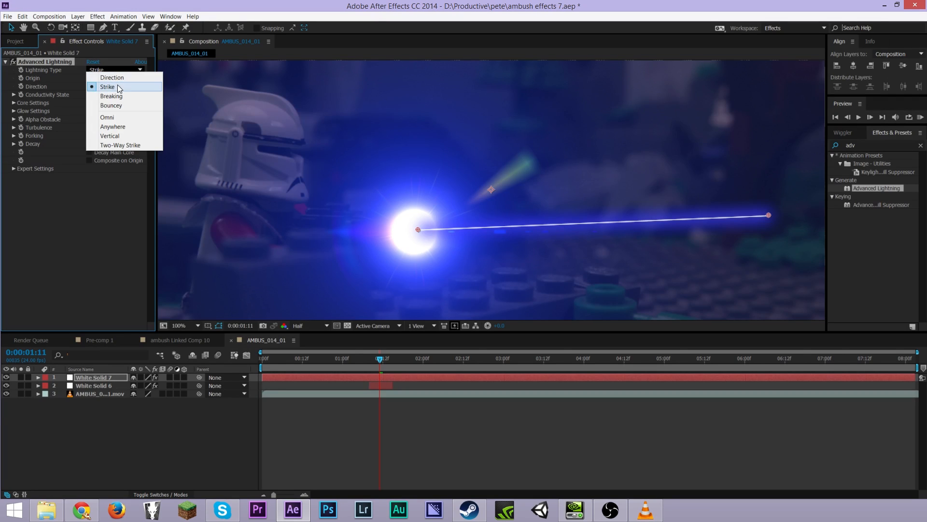
pyautogui.click(95, 223)
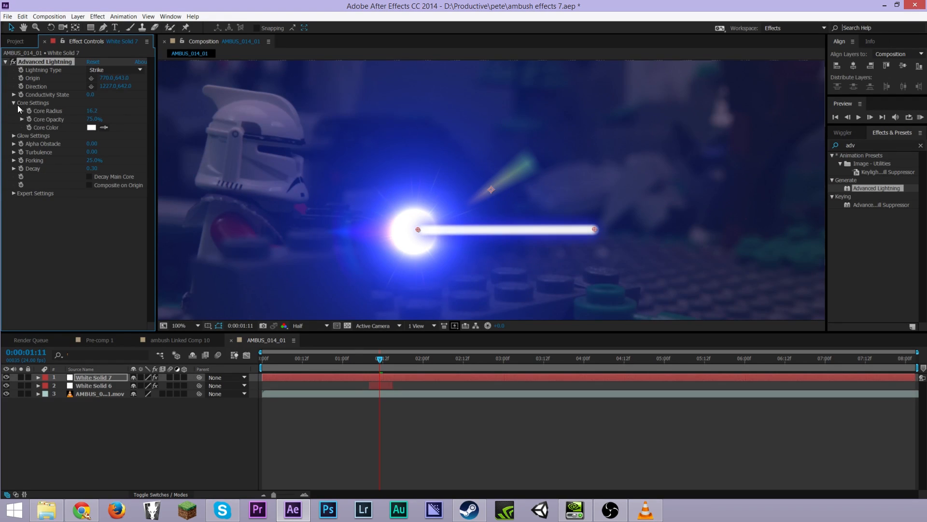
# Set the lightning's Core Radius to 46.0 in the core settings
pyautogui.moveTo(86, 115); pyautogui.dragTo(797, 138)
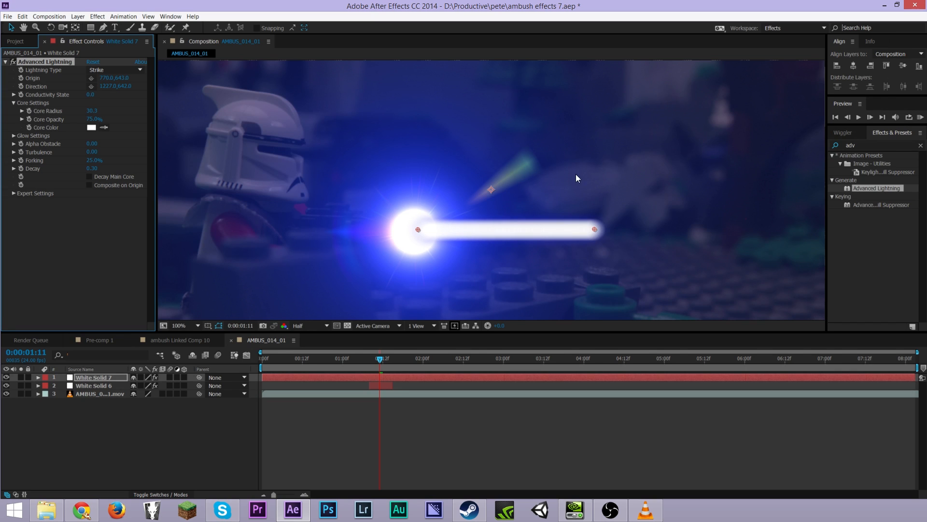
pyautogui.scroll(-1, 598, 212)
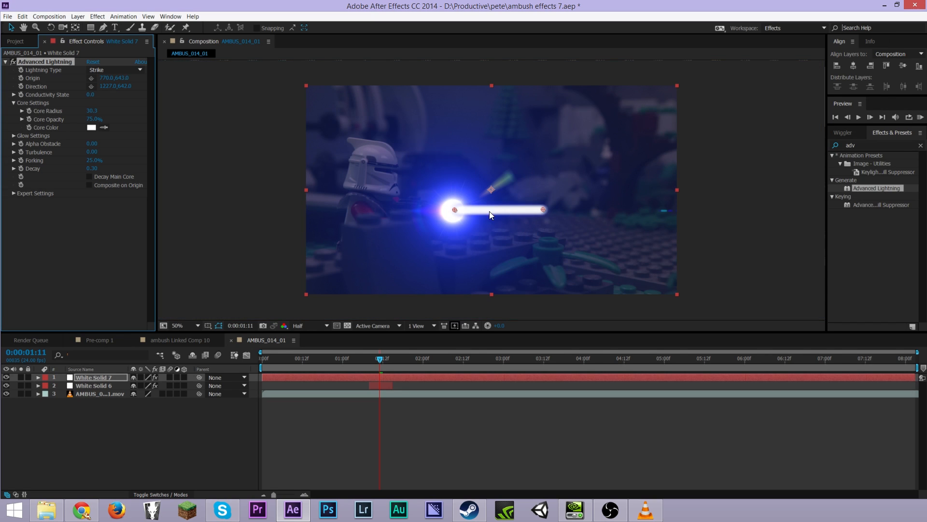
pyautogui.scroll(1, 515, 249)
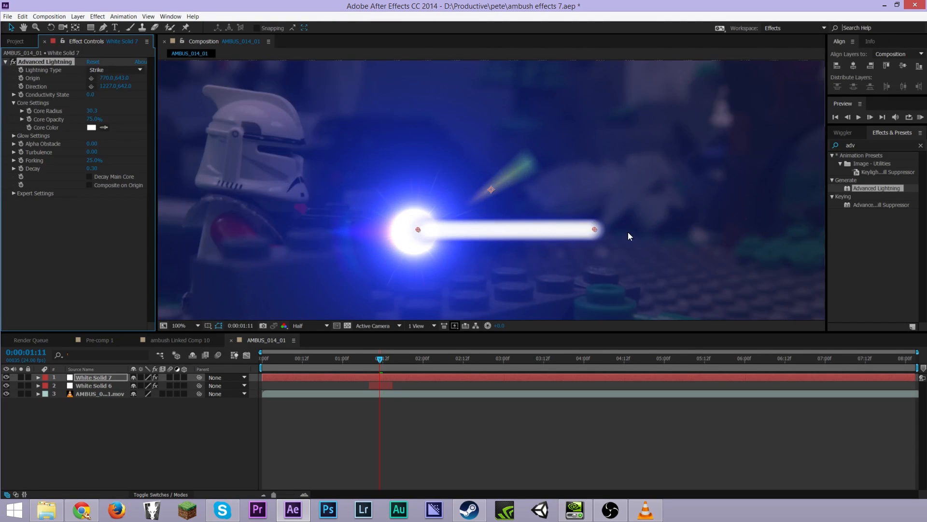
pyautogui.moveTo(93, 116); pyautogui.dragTo(922, 145)
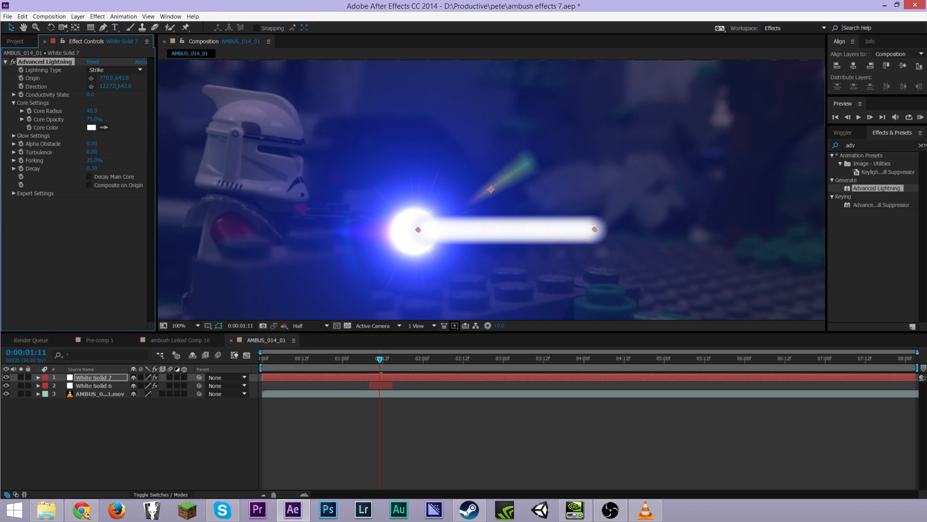
# Inspect the beam at several zoom levels and fine-tune the lightning's origin and direction points
pyautogui.scroll(1, 492, 190)
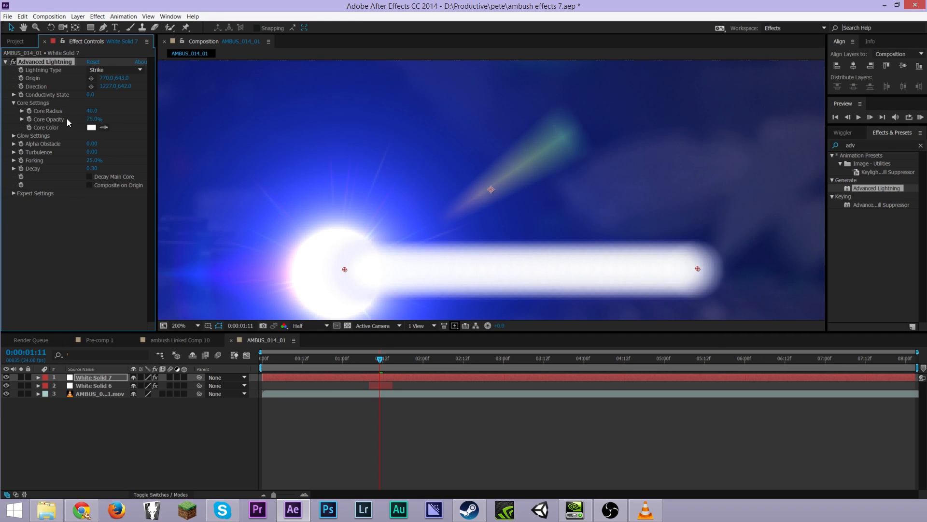
pyautogui.scroll(1, 559, 302)
pyautogui.scroll(-3, 558, 299)
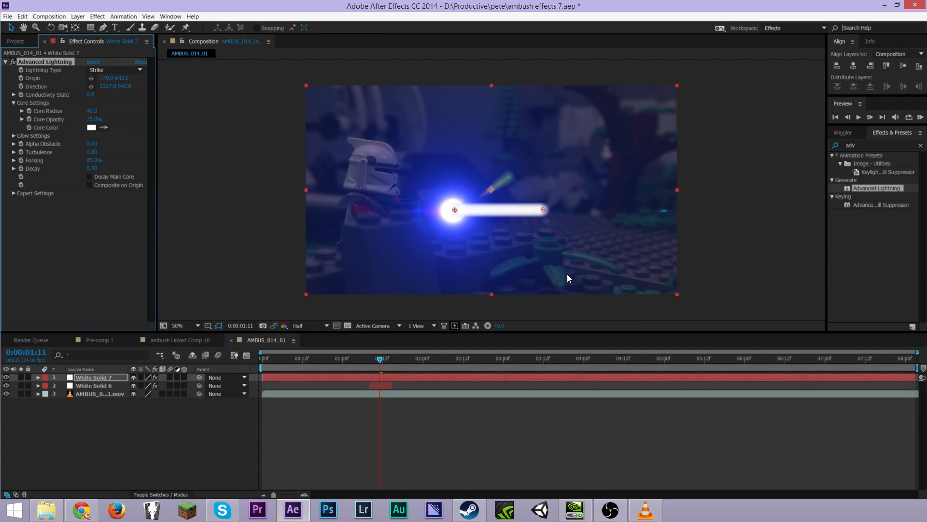
pyautogui.scroll(1, 533, 223)
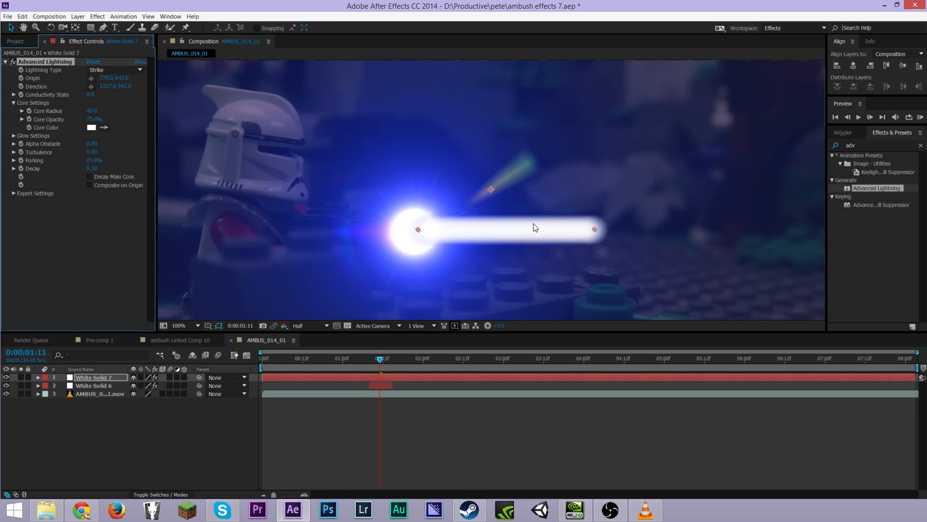
pyautogui.scroll(-9, 556, 145)
pyautogui.scroll(13, 517, 174)
pyautogui.scroll(-8, 502, 233)
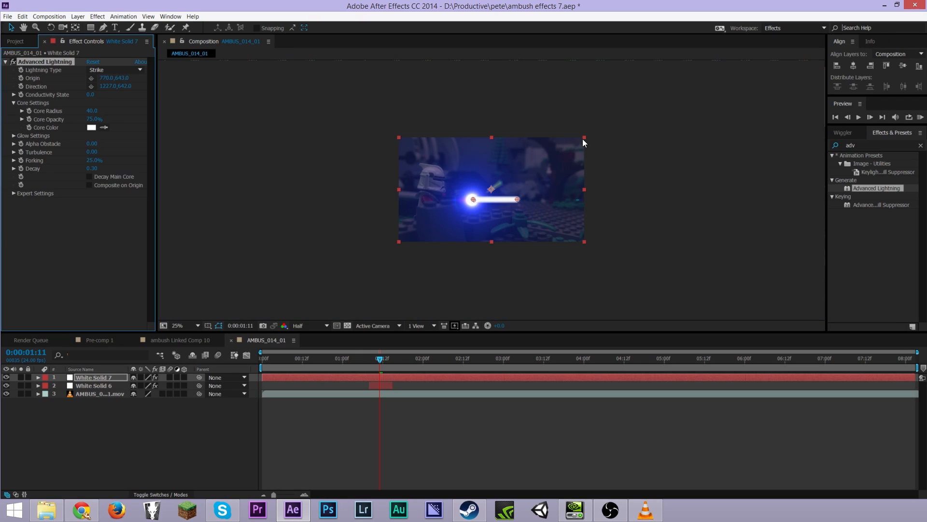
pyautogui.scroll(4, 527, 212)
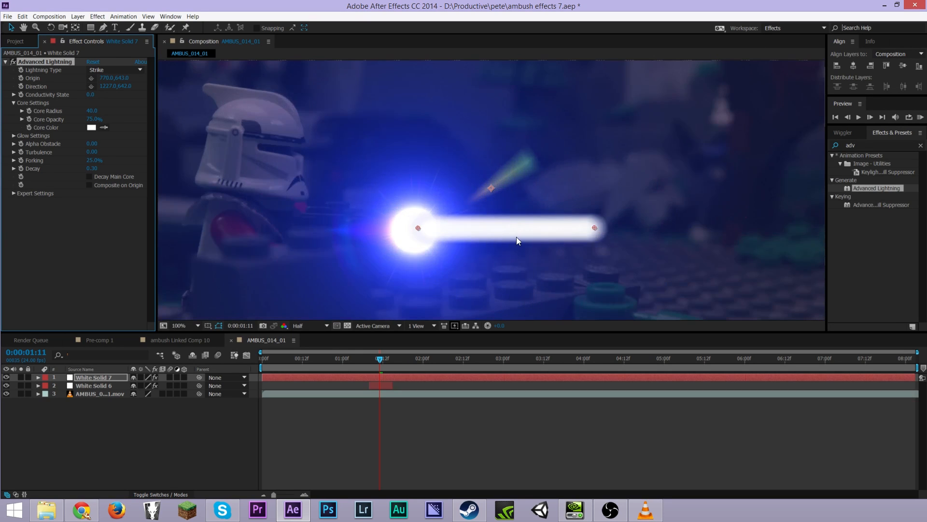
pyautogui.moveTo(417, 228); pyautogui.dragTo(411, 228)
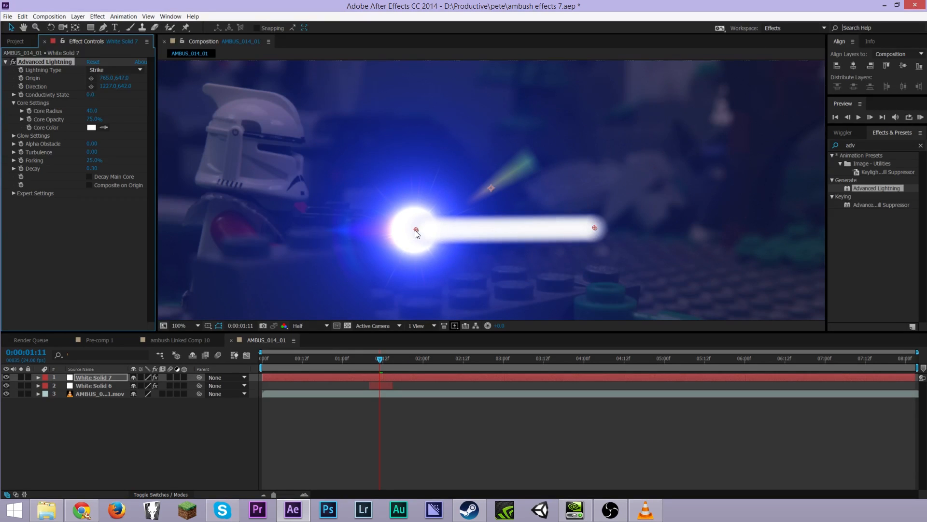
pyautogui.moveTo(594, 225); pyautogui.dragTo(592, 230)
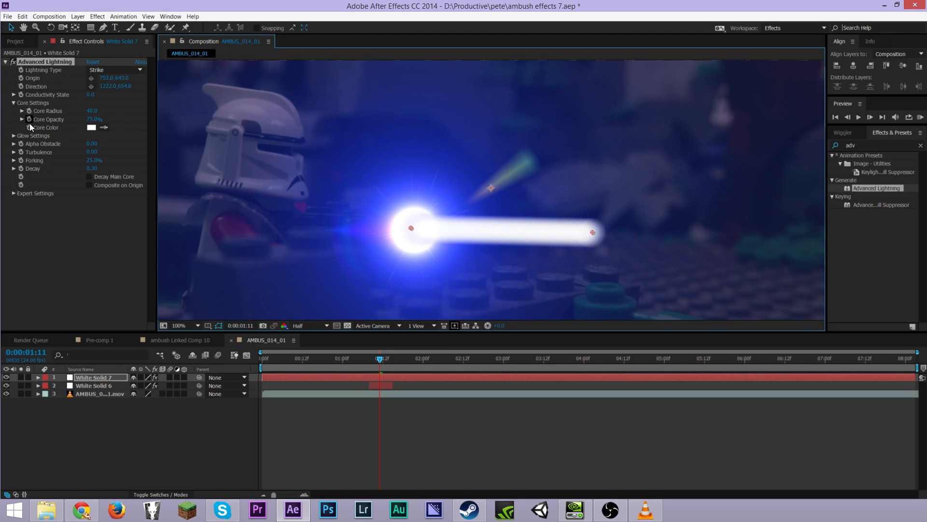
# Open the lightning's glow settings, review the glow color, and raise the Glow Radius to 207.5
pyautogui.click(14, 102)
pyautogui.click(13, 111)
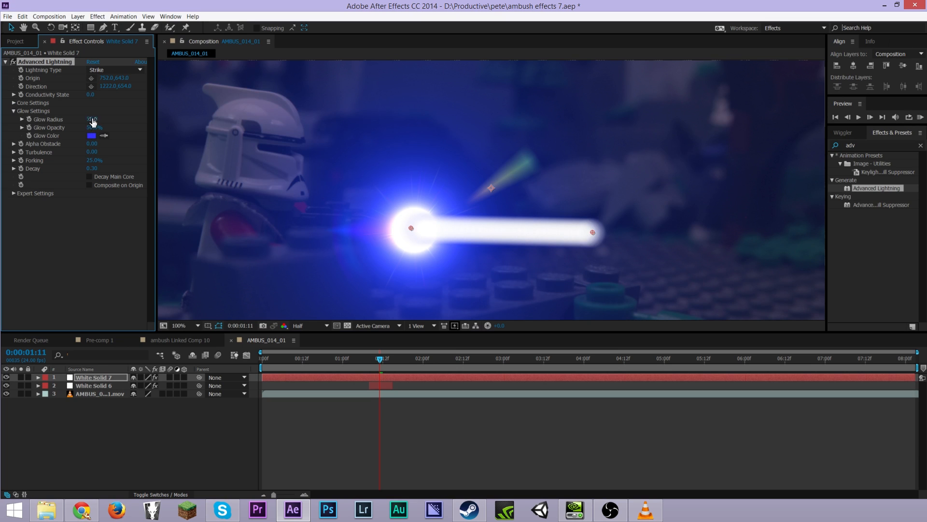
pyautogui.click(92, 137)
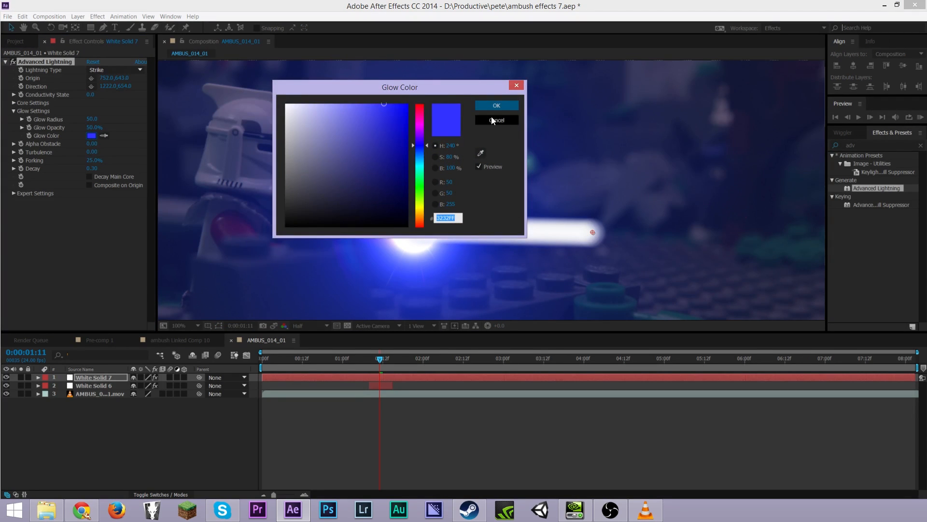
pyautogui.click(495, 107)
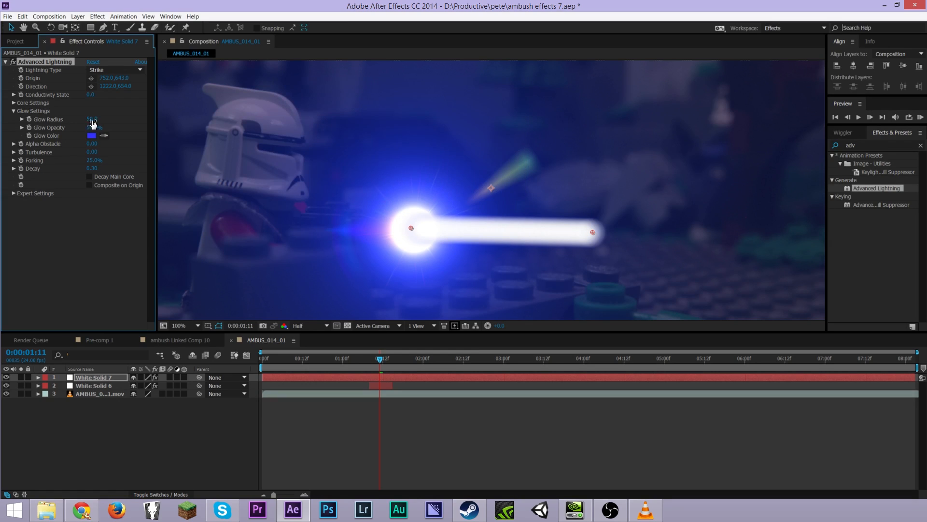
pyautogui.moveTo(89, 123); pyautogui.dragTo(80, 124)
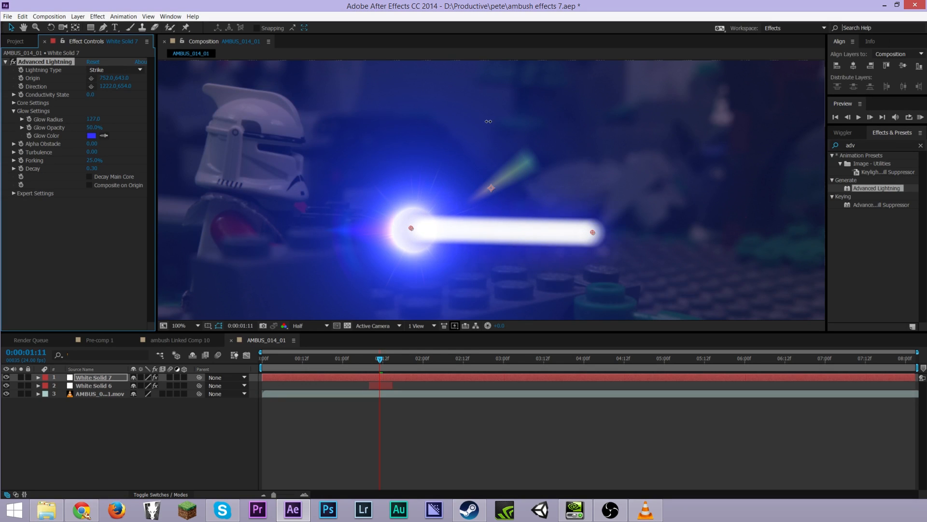
pyautogui.moveTo(686, 111); pyautogui.dragTo(835, 103)
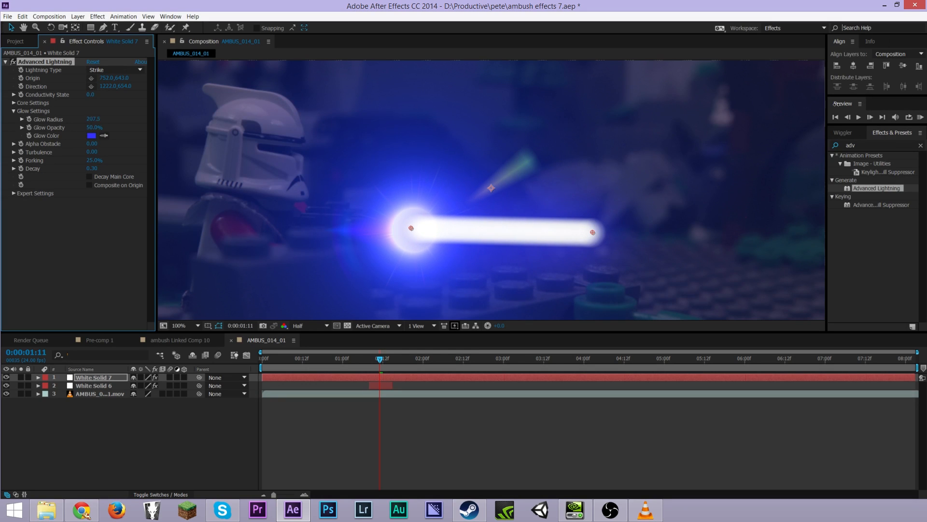
# Hide the flare layer and enlarge the lightning's Glow Radius further, collapsing the glow settings
pyautogui.click(6, 385)
pyautogui.moveTo(94, 119); pyautogui.dragTo(246, 137)
pyautogui.click(14, 111)
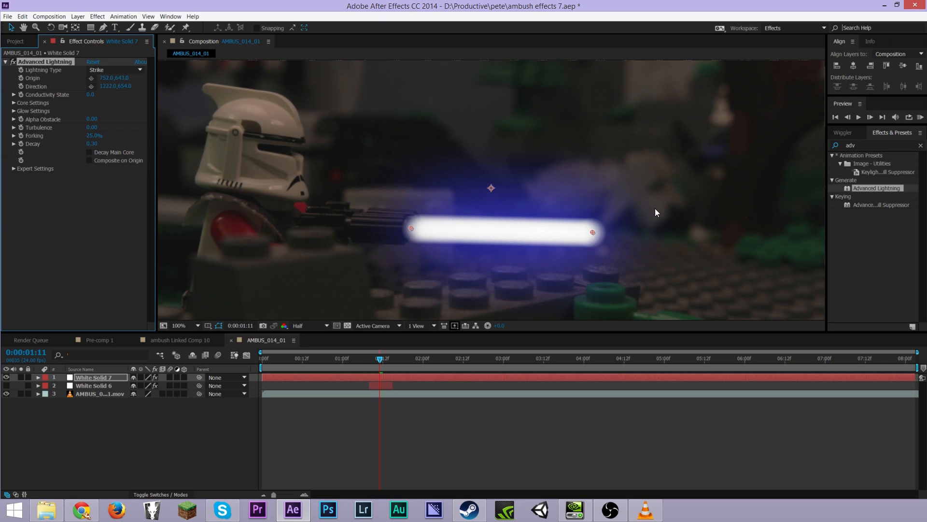
# Try the Decay Main Core option and set the lightning's Decay to 0.08
pyautogui.click(90, 152)
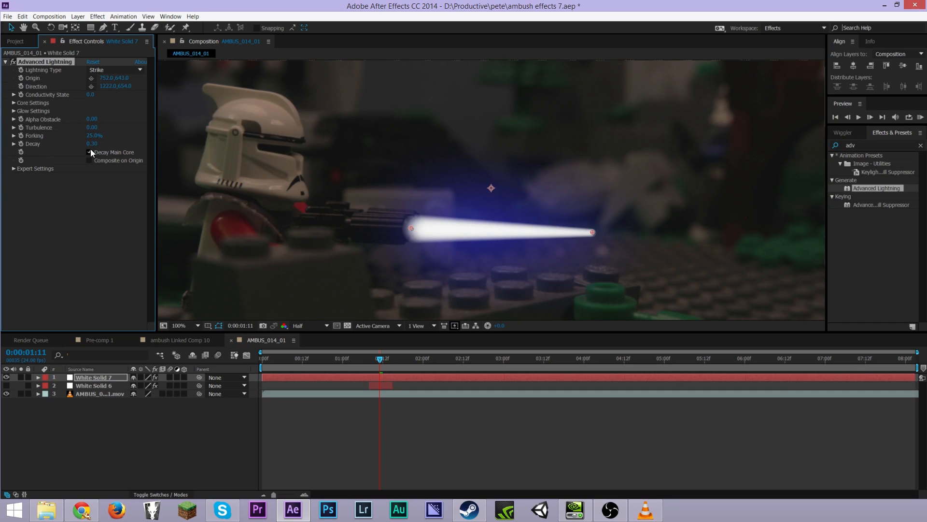
pyautogui.moveTo(94, 145); pyautogui.dragTo(81, 144)
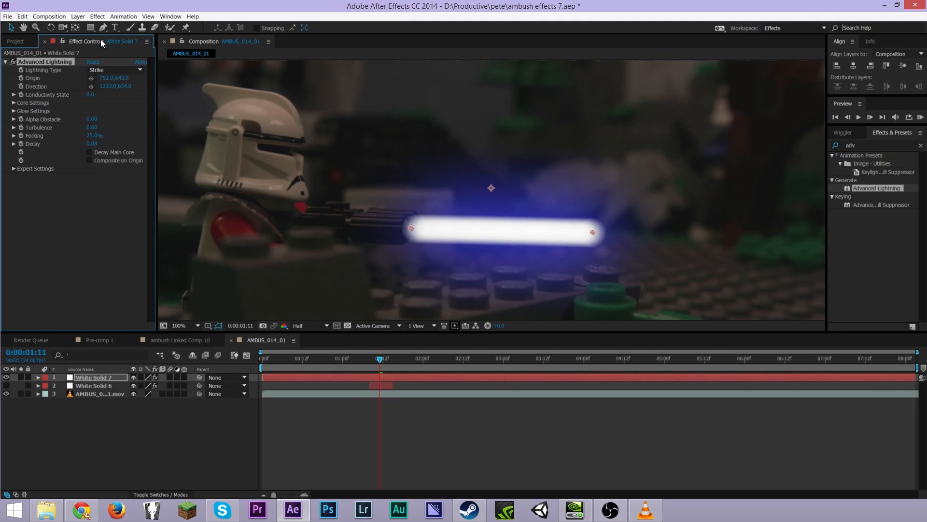
pyautogui.scroll(-1, 584, 196)
pyautogui.scroll(4, 547, 207)
pyautogui.scroll(-4, 547, 208)
pyautogui.scroll(2, 547, 207)
# At frame 0:00:01:09, show the flare layer again and pull the lightning's direction point back to the muzzle
pyautogui.press('pageup')
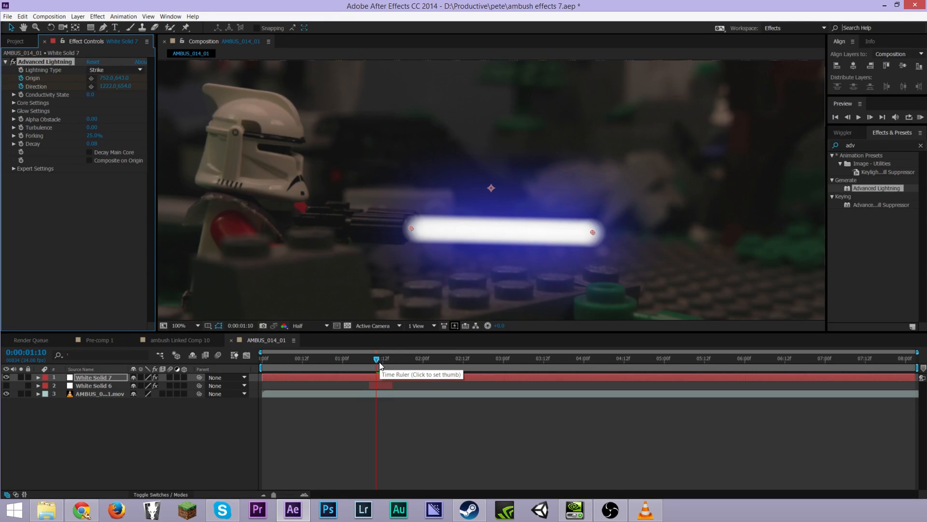
pyautogui.press('pagedown')
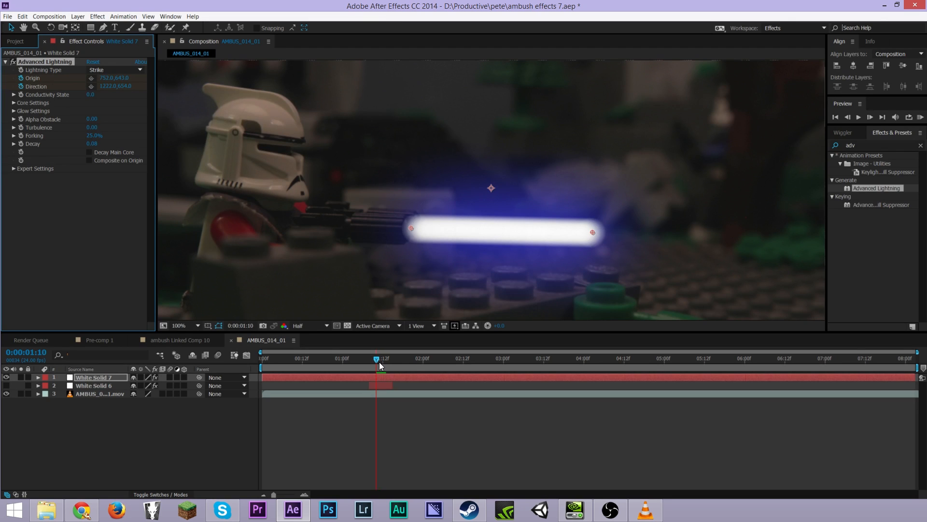
pyautogui.press('pageup')
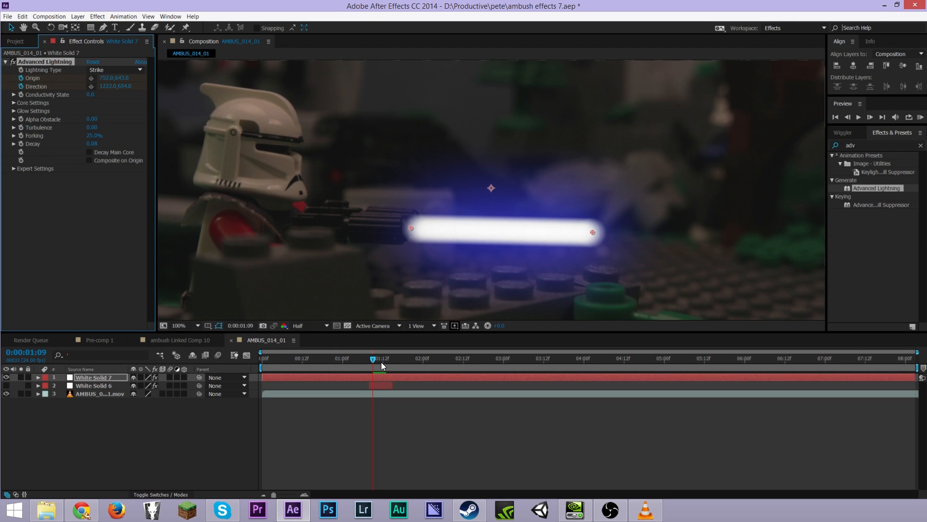
pyautogui.click(5, 385)
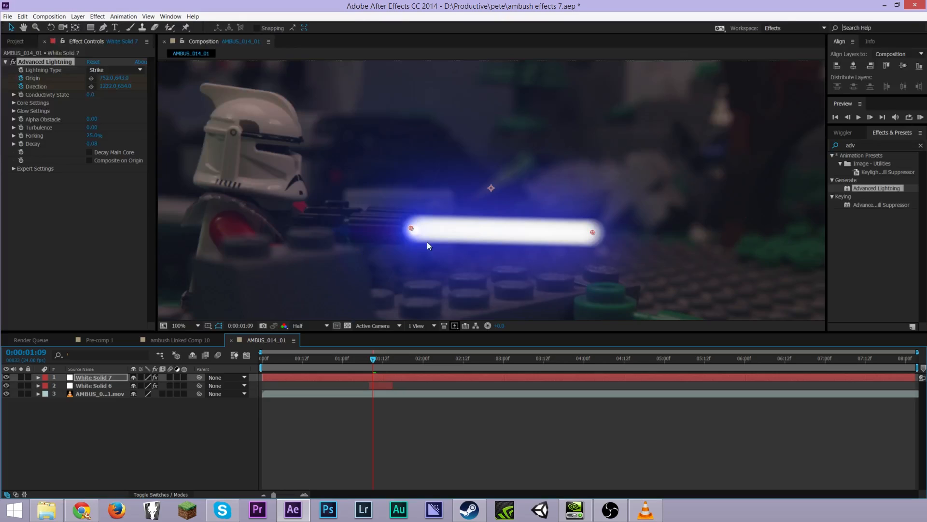
pyautogui.moveTo(592, 232); pyautogui.dragTo(456, 227)
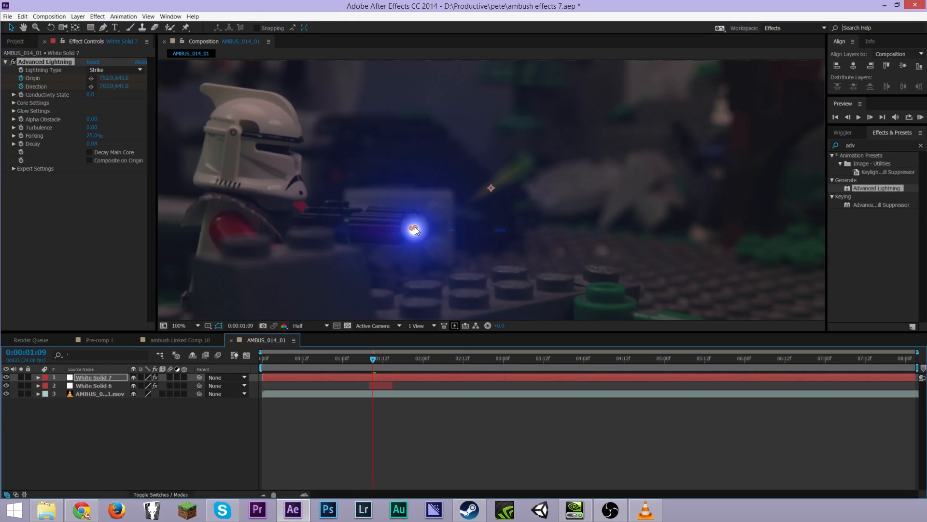
pyautogui.moveTo(415, 227); pyautogui.dragTo(414, 228)
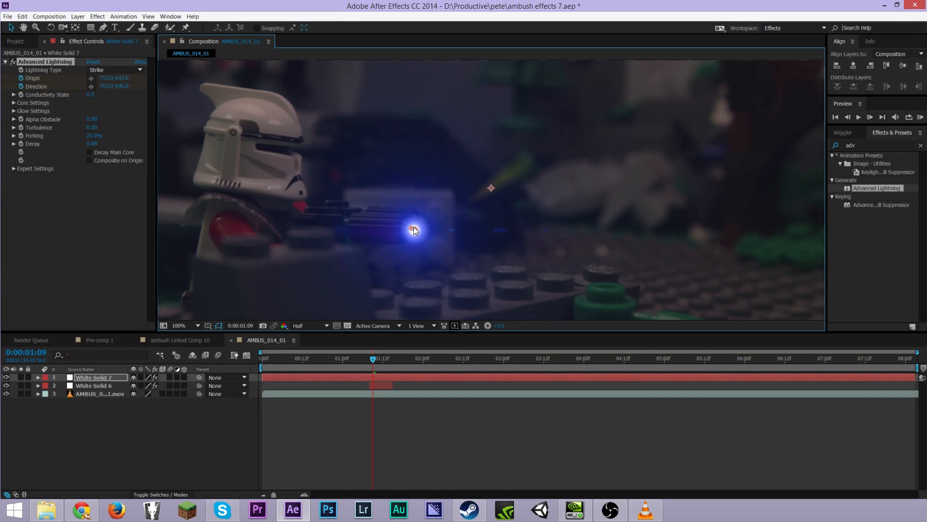
# Trim the lightning solid so it starts at 0:00:01:08
pyautogui.press('pageup')
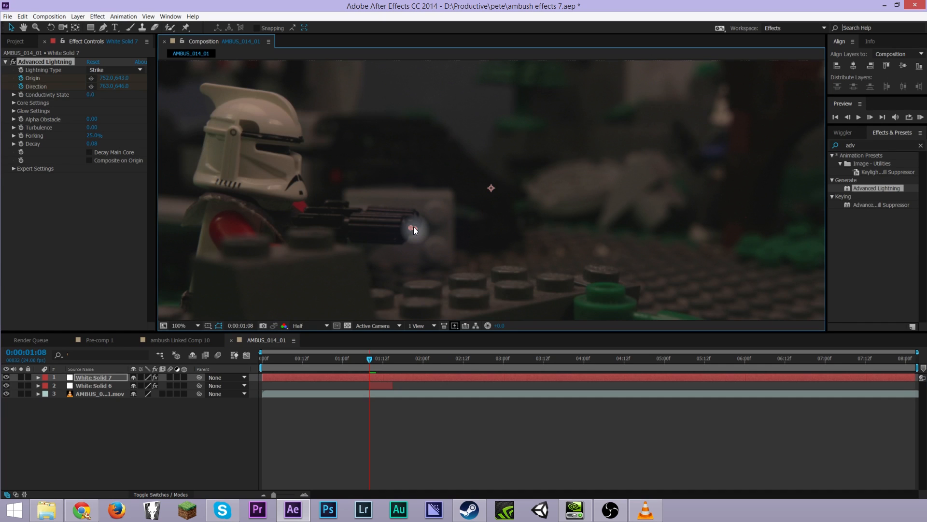
pyautogui.hotkey('alt', '[')
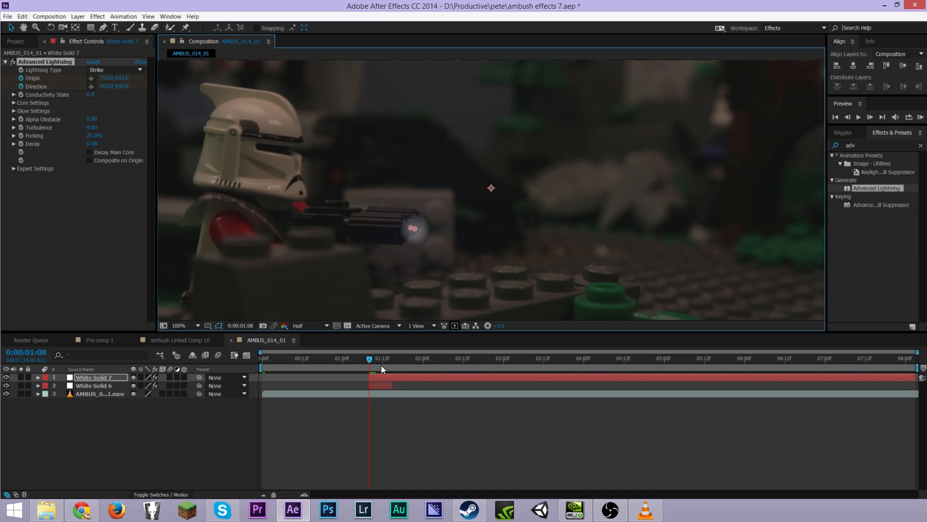
# At 0:00:01:11, reveal the lightning solid's Position and set a Position keyframe
pyautogui.moveTo(370, 358); pyautogui.dragTo(382, 362)
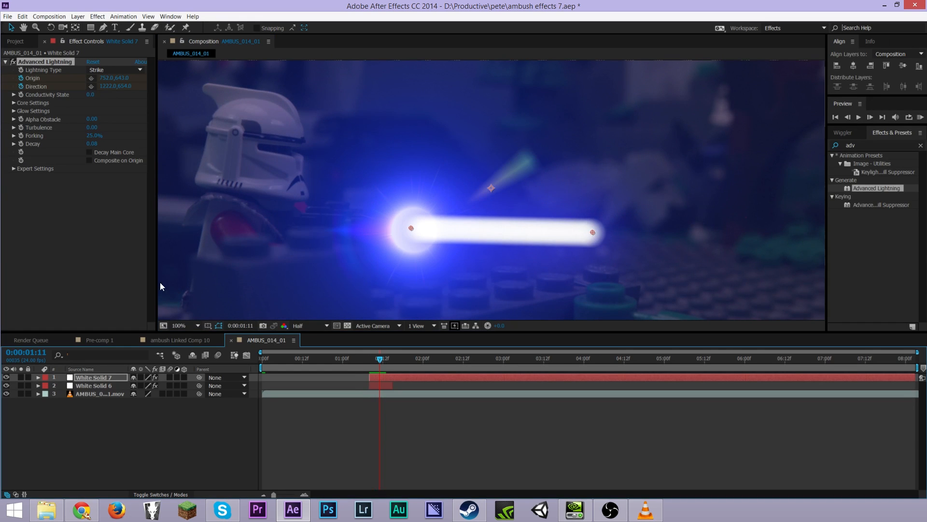
pyautogui.click(101, 378)
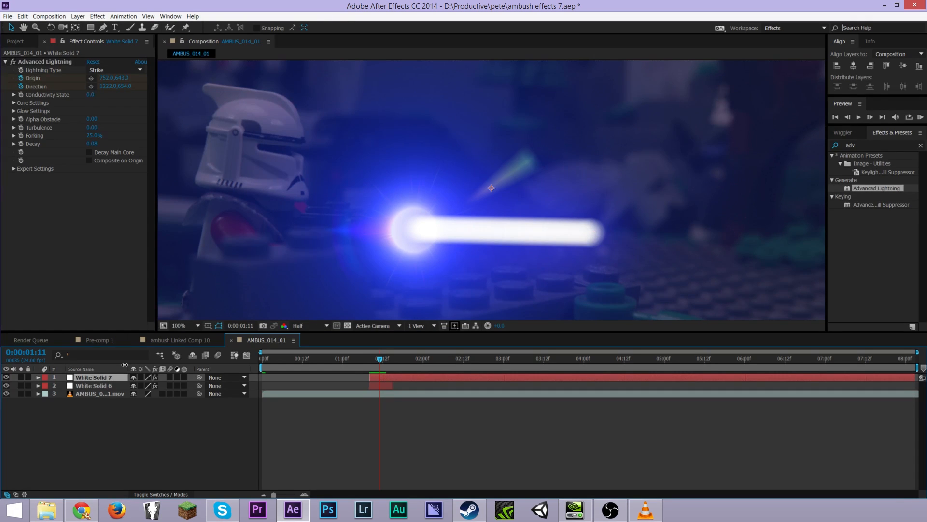
pyautogui.press('p')
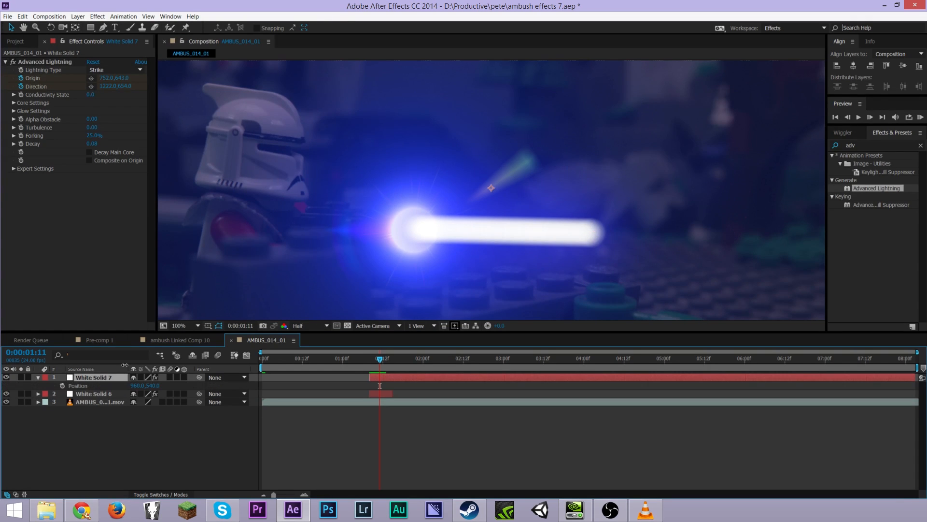
pyautogui.click(62, 386)
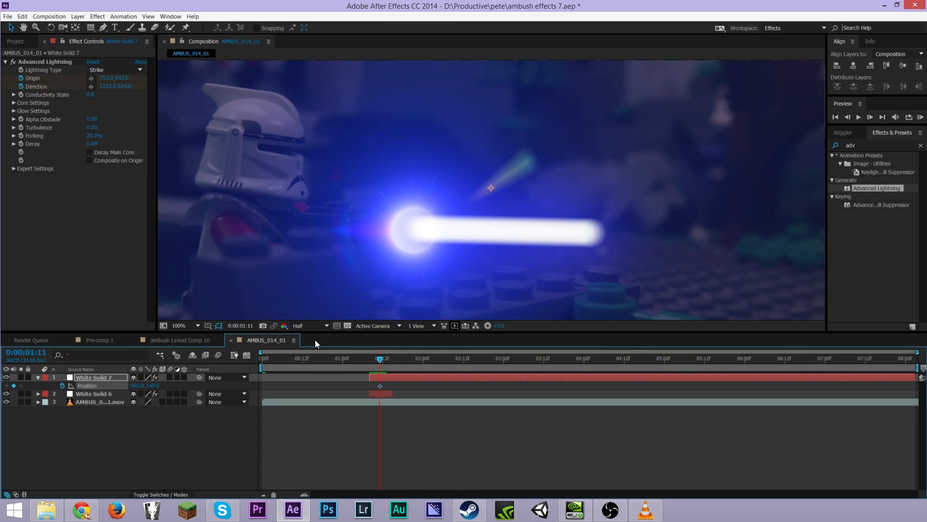
pyautogui.moveTo(381, 361); pyautogui.dragTo(393, 360)
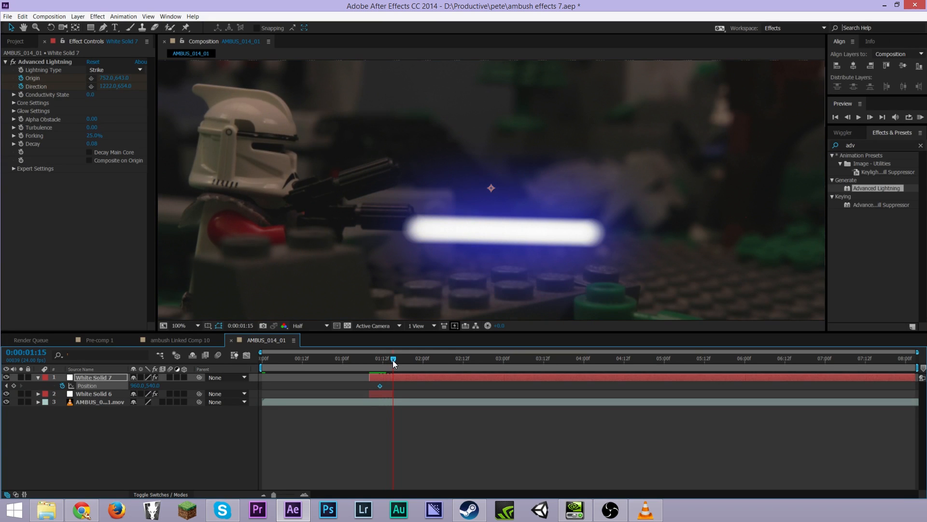
# At 0:00:01:14, set the lightning solid's Position to 2275, 586 so the beam flies off frame to the right
pyautogui.moveTo(393, 361); pyautogui.dragTo(391, 361)
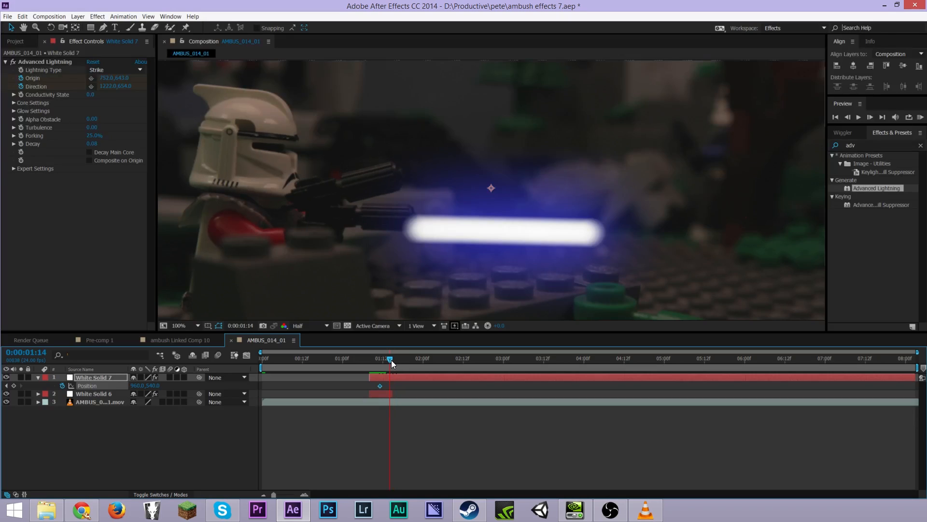
pyautogui.scroll(-1, 518, 224)
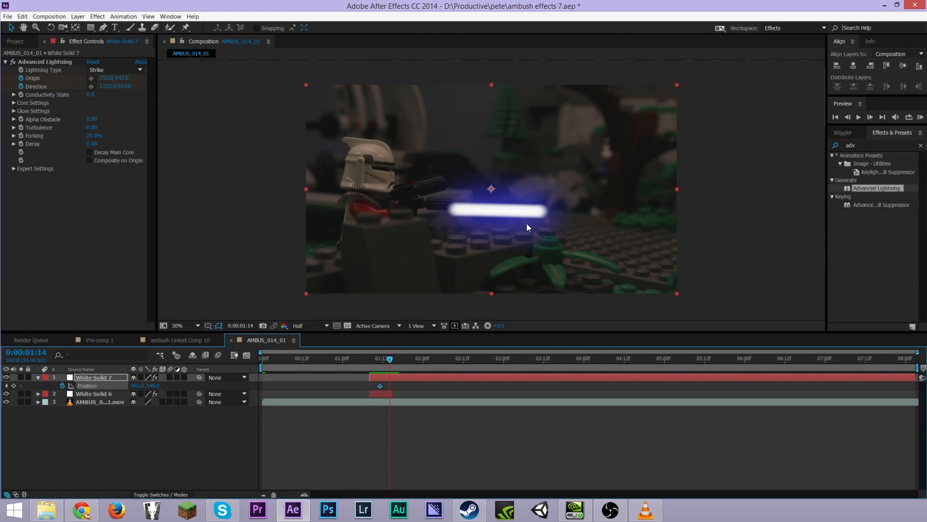
pyautogui.moveTo(138, 385); pyautogui.dragTo(759, 369)
pyautogui.moveTo(156, 385); pyautogui.dragTo(179, 380)
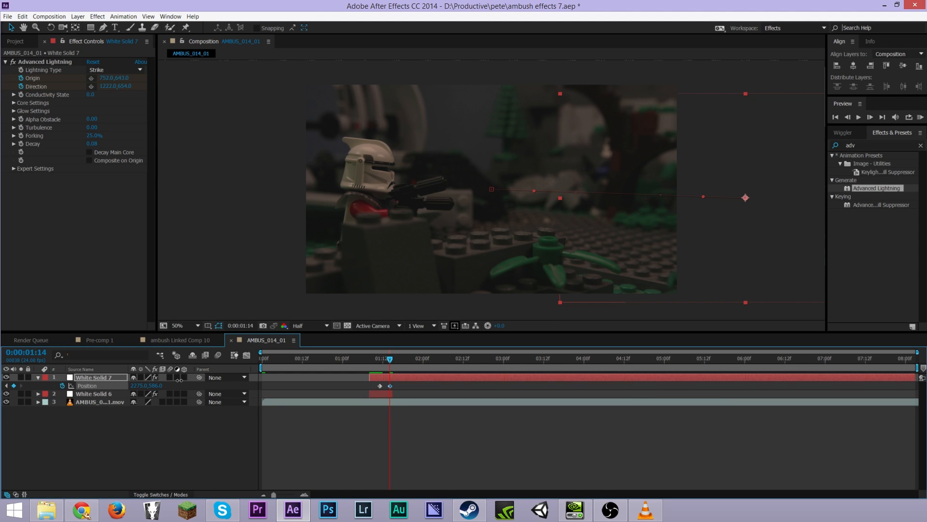
# Preview the lightning's flight from the muzzle by scrubbing and playing around 0:00:01:06 to 0:00:01:22
pyautogui.moveTo(384, 361); pyautogui.dragTo(381, 363)
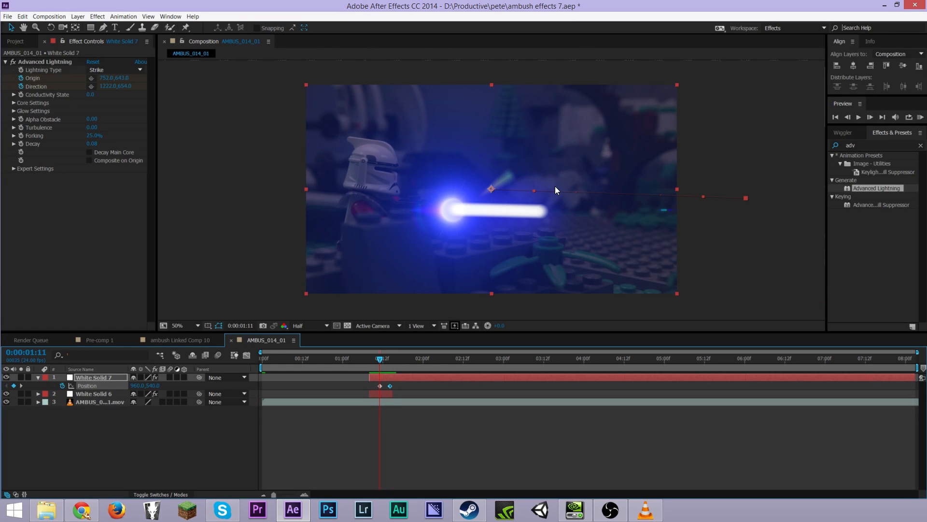
pyautogui.scroll(1, 560, 192)
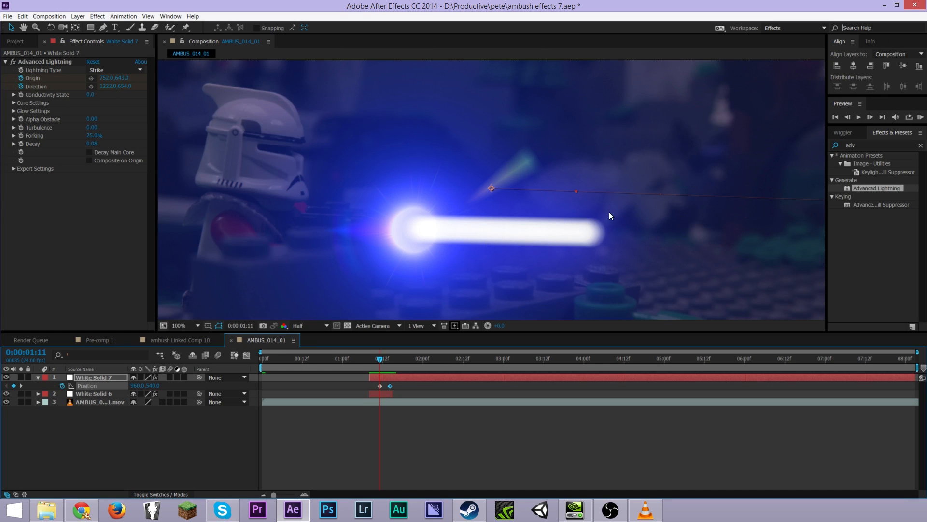
pyautogui.scroll(-1, 609, 212)
pyautogui.moveTo(381, 365)
pyautogui.mouseDown()
pyautogui.moveTo(370, 358)
pyautogui.moveTo(396, 360)
pyautogui.moveTo(366, 360)
pyautogui.moveTo(386, 361)
pyautogui.moveTo(372, 369)
pyautogui.moveTo(386, 370)
pyautogui.moveTo(360, 370)
pyautogui.moveTo(398, 373)
pyautogui.moveTo(366, 371)
pyautogui.mouseUp()
pyautogui.press('space')
pyautogui.press('space')
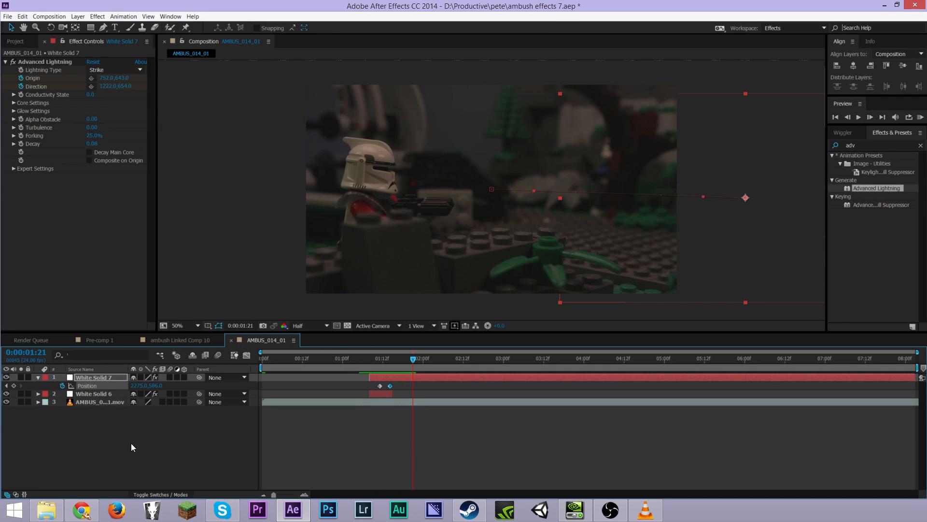
pyautogui.click(363, 358)
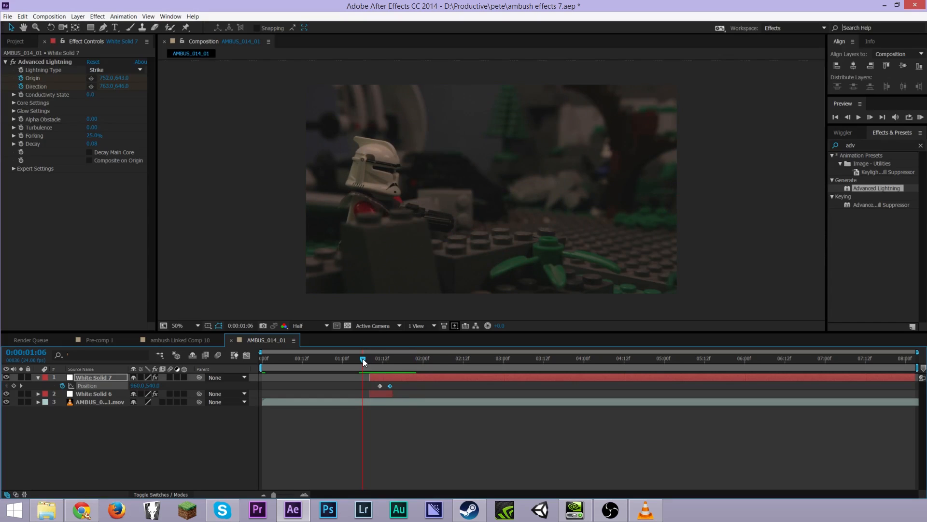
pyautogui.press('space')
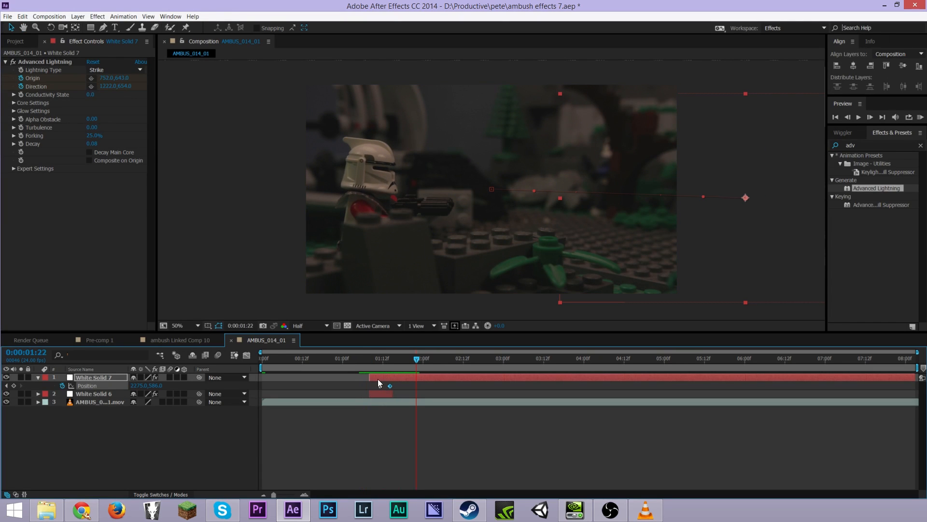
pyautogui.moveTo(404, 359); pyautogui.dragTo(378, 367)
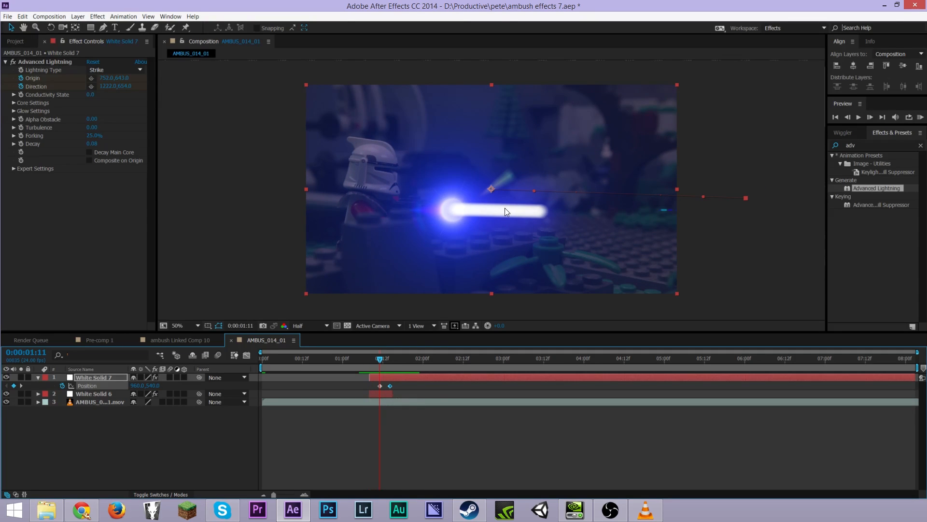
pyautogui.press('.')
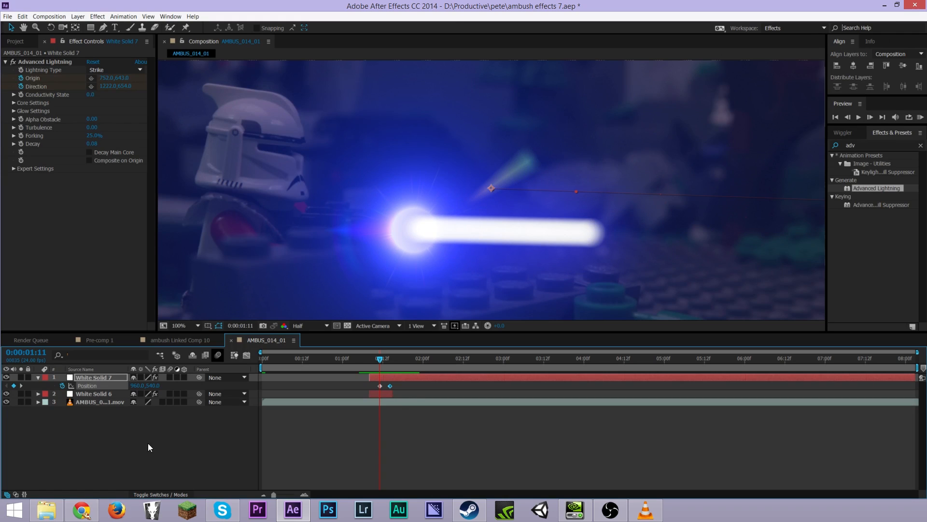
# Collapse the solid's properties and add the Couch_H...5.mov spark footage from the project to the top of the composition
pyautogui.click(150, 441)
pyautogui.click(39, 377)
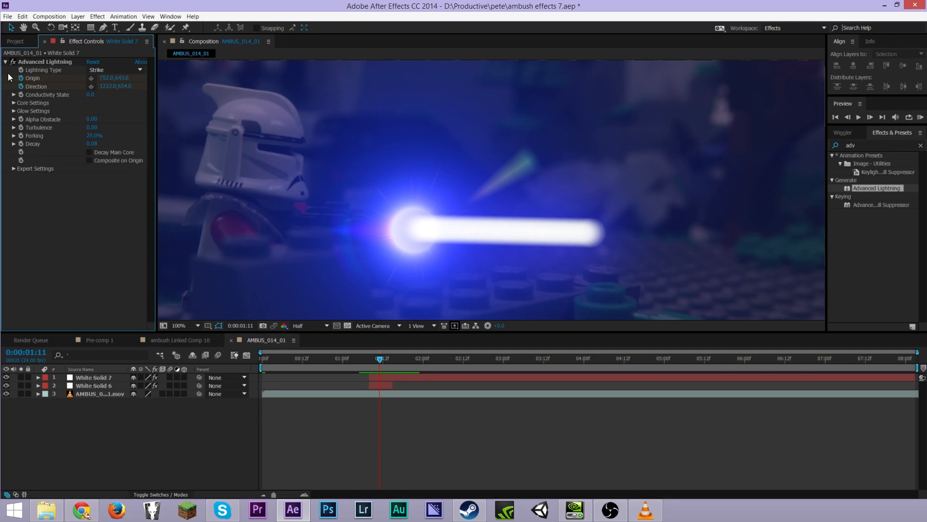
pyautogui.click(16, 42)
pyautogui.click(31, 192)
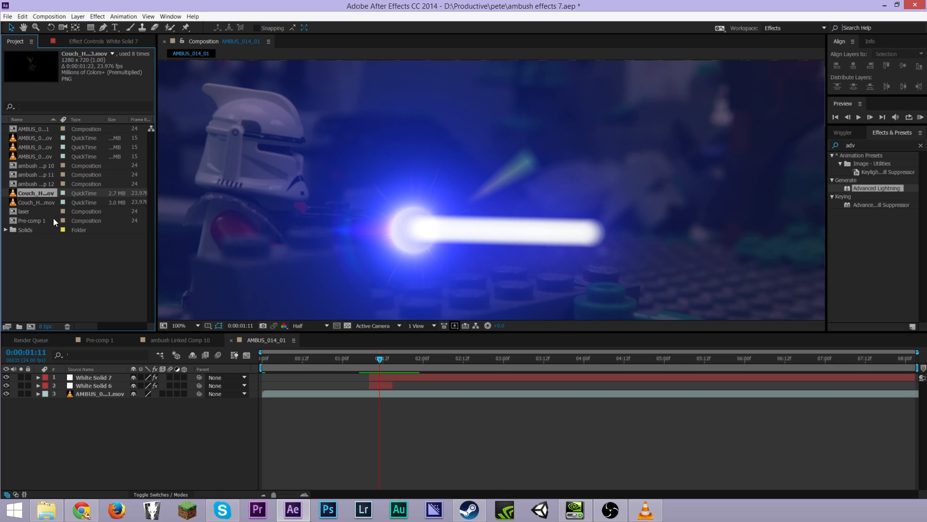
pyautogui.click(35, 202)
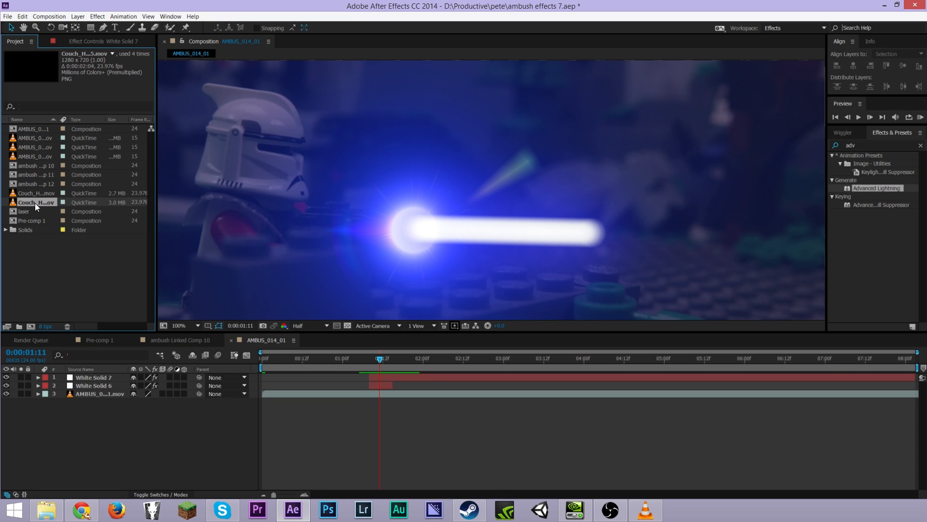
pyautogui.moveTo(33, 202); pyautogui.dragTo(121, 373)
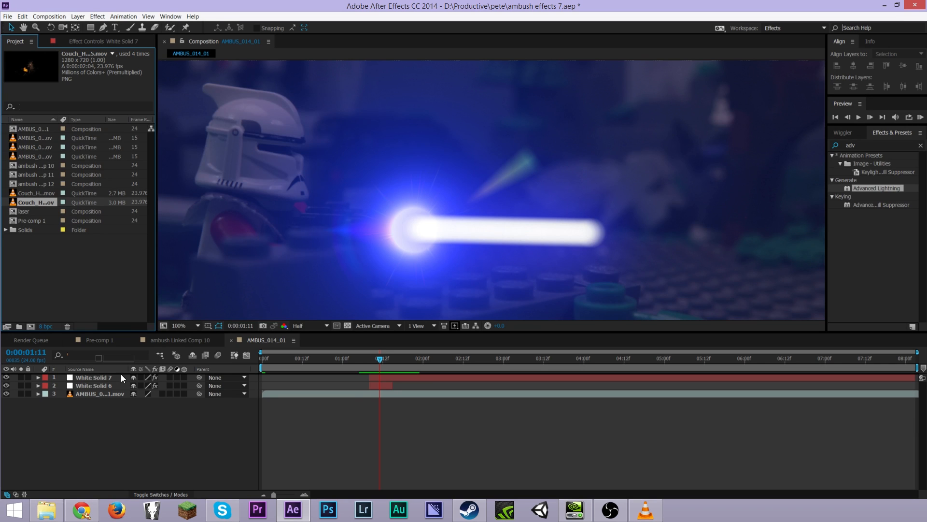
pyautogui.moveTo(120, 373); pyautogui.dragTo(121, 373)
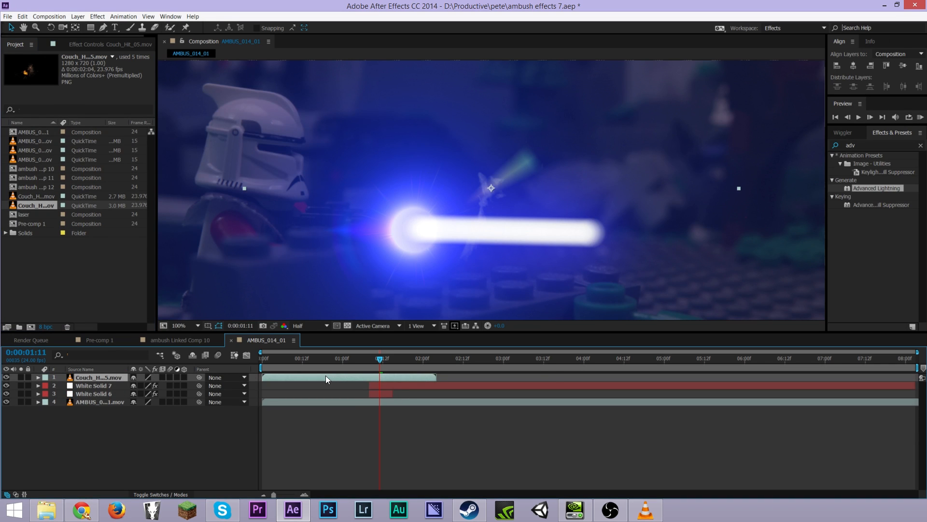
# Slide the spark layer to start at 0:00:01:11 and move it onto the blaster muzzle
pyautogui.moveTo(325, 377); pyautogui.dragTo(446, 377)
pyautogui.moveTo(494, 192); pyautogui.dragTo(443, 234)
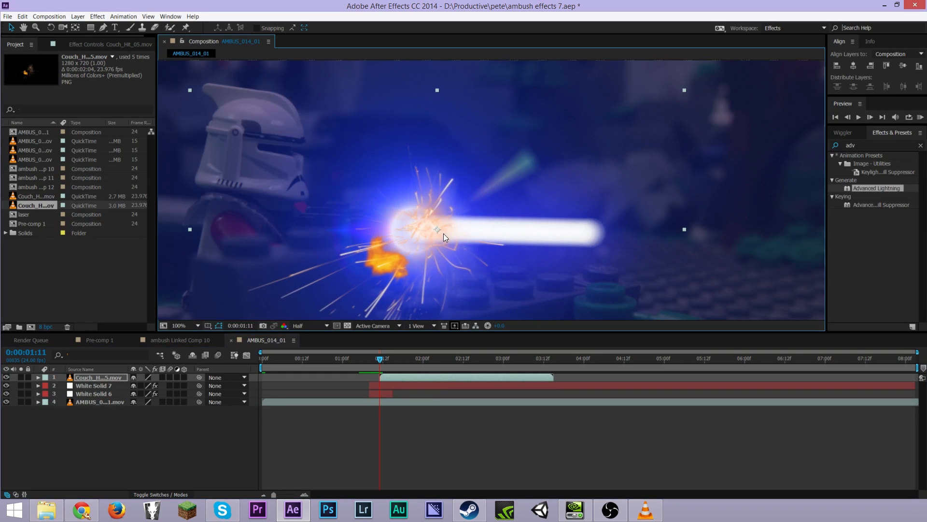
# Rotate the spark layer so its burst points along the beam
pyautogui.press(',')
pyautogui.press(',')
pyautogui.click(50, 27)
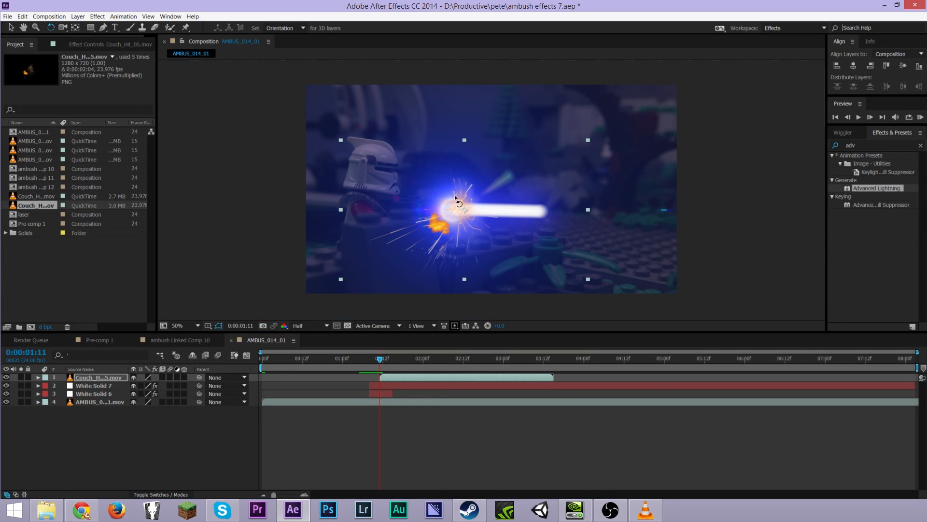
pyautogui.moveTo(450, 215); pyautogui.dragTo(491, 227)
pyautogui.press('.')
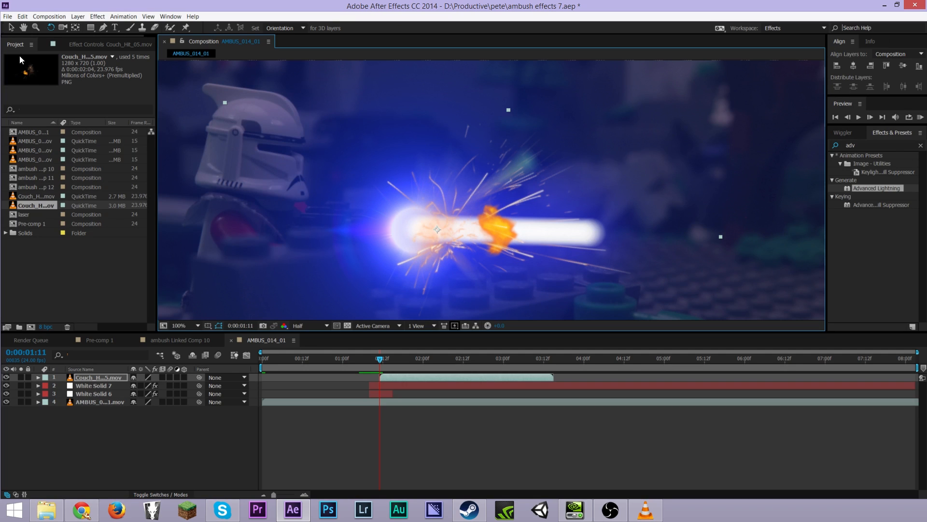
pyautogui.click(10, 28)
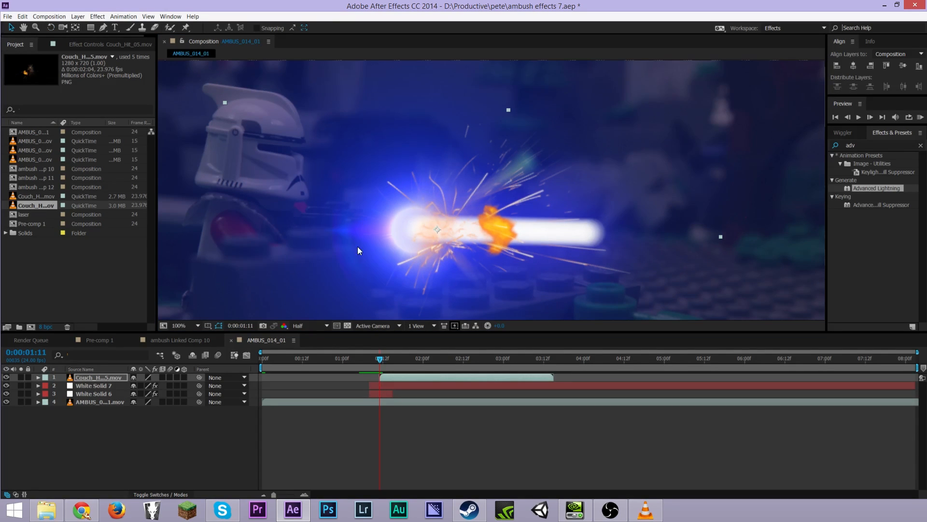
# Set the spark layer's blending mode to Add, after trying Color Dodge and Screen
pyautogui.click(164, 495)
pyautogui.click(151, 379)
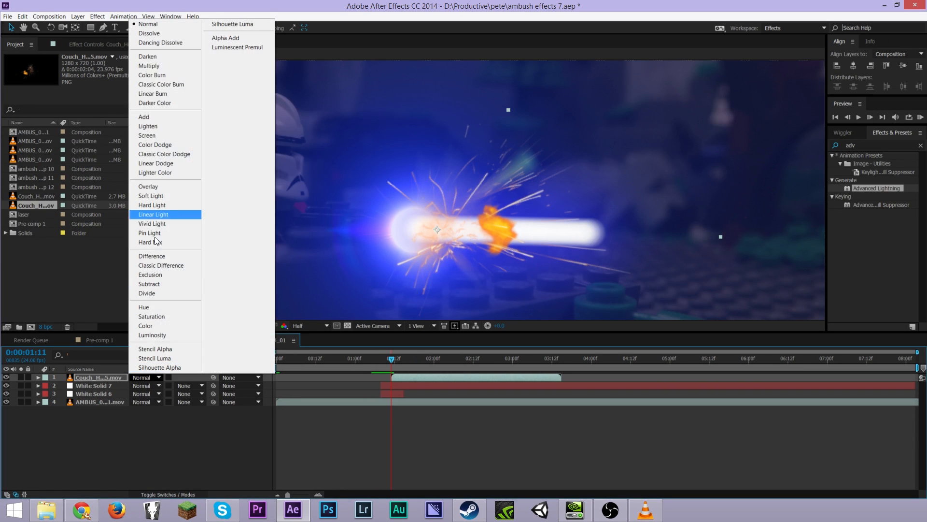
pyautogui.click(161, 117)
pyautogui.click(140, 378)
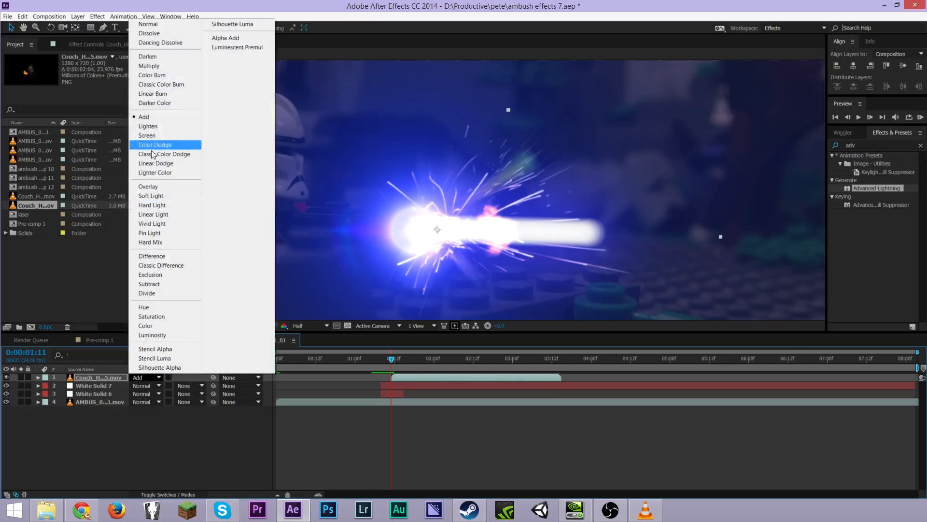
pyautogui.click(154, 132)
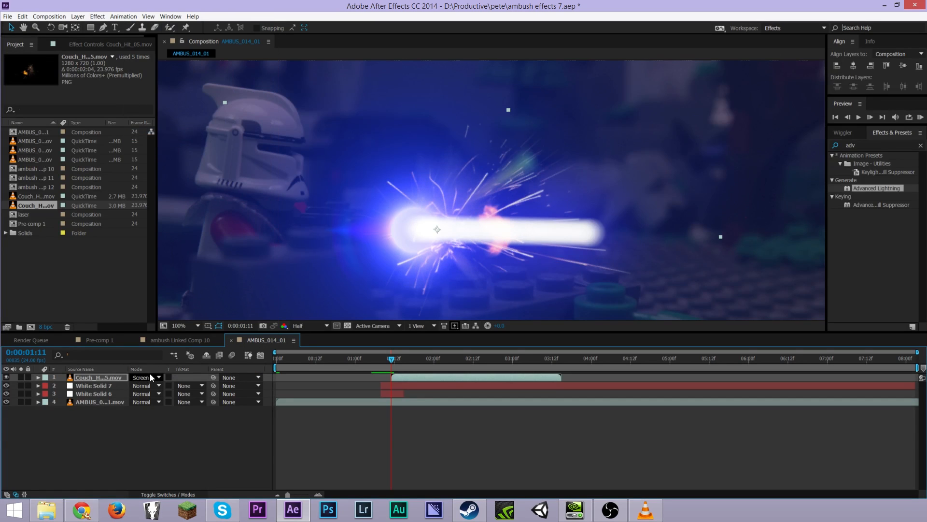
pyautogui.click(150, 377)
pyautogui.click(152, 118)
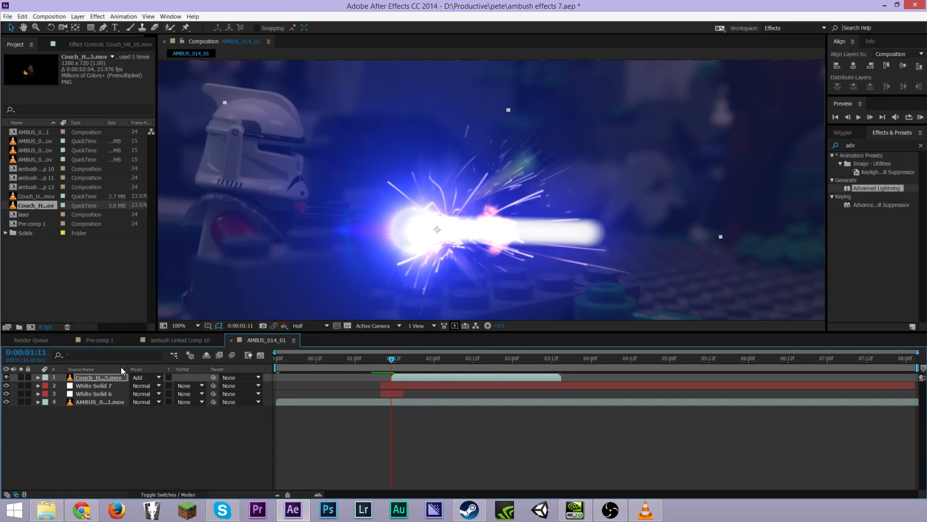
# Set the lightning solid White Solid 7's blending mode to Add
pyautogui.click(86, 384)
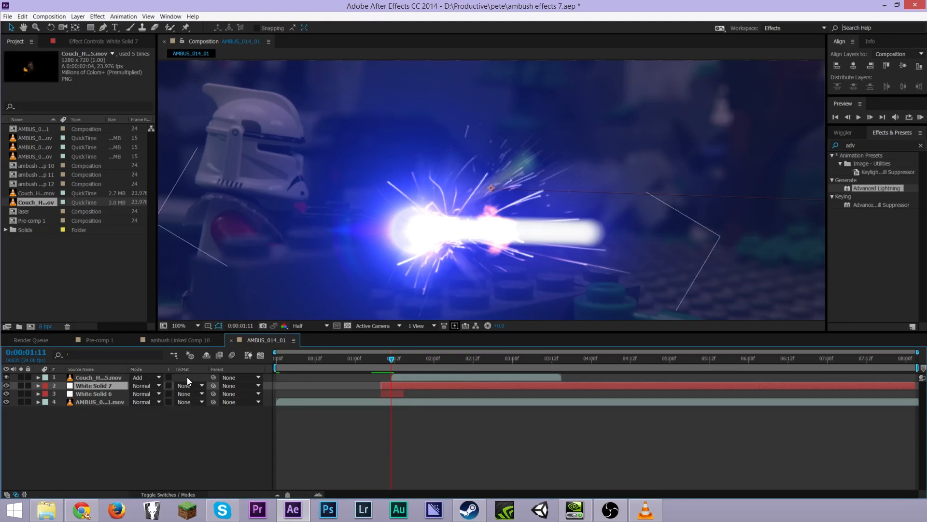
pyautogui.click(146, 385)
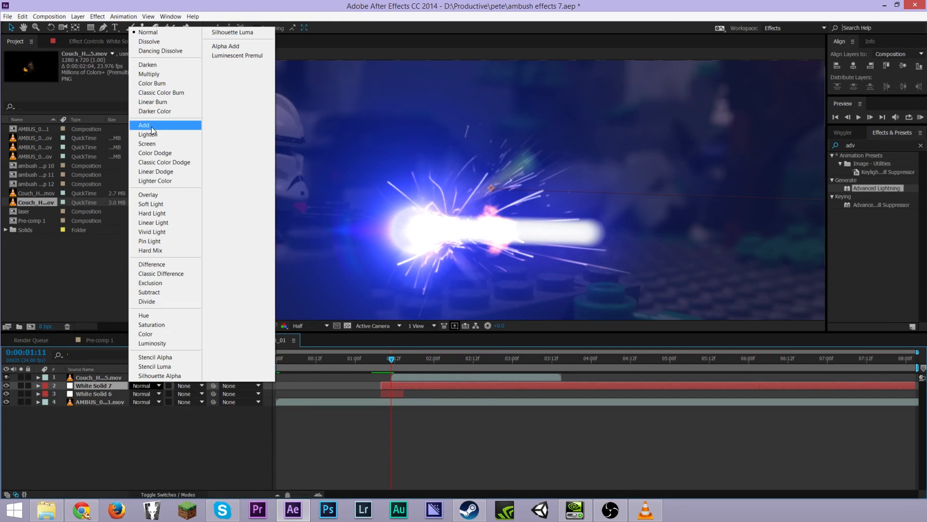
pyautogui.click(151, 127)
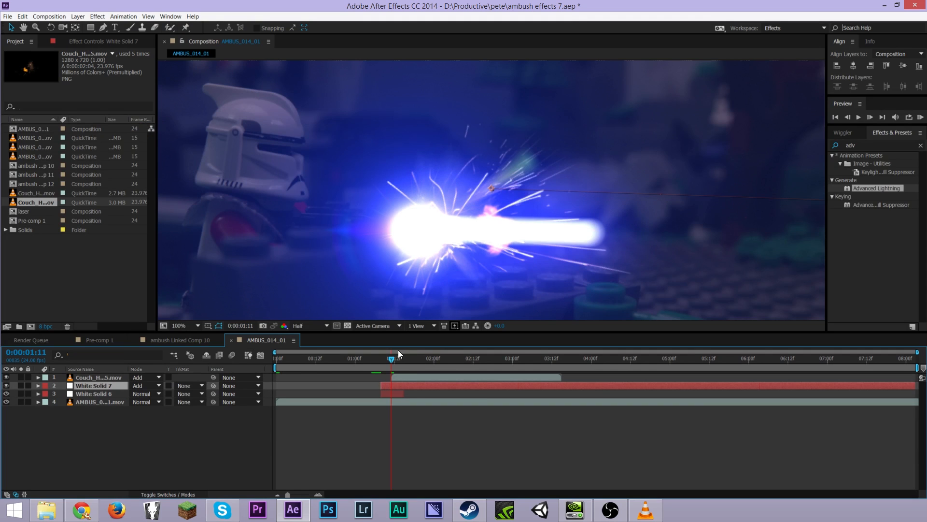
# Keyframe the spark layer's Opacity at 100% at 0:00:01:14 and 0% at 0:00:01:17
pyautogui.moveTo(392, 363)
pyautogui.mouseDown()
pyautogui.moveTo(439, 364)
pyautogui.moveTo(393, 365)
pyautogui.moveTo(407, 368)
pyautogui.mouseUp()
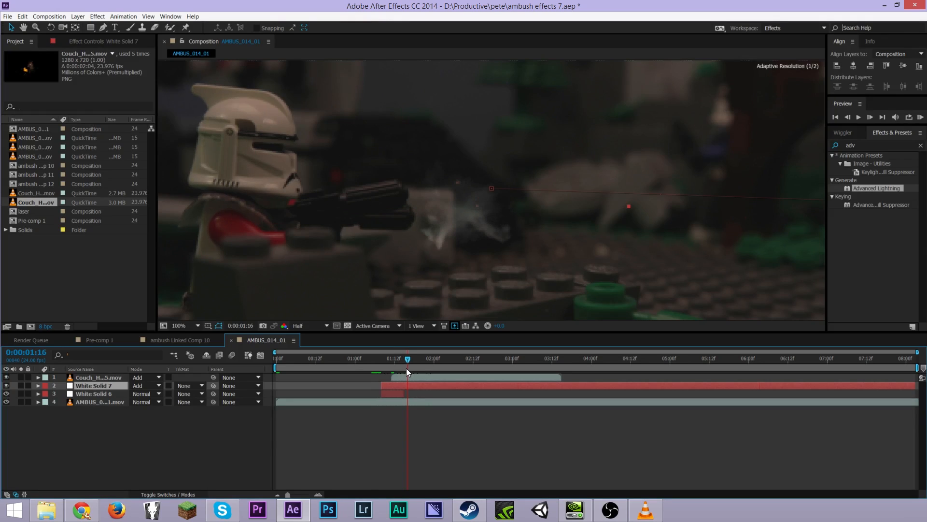
pyautogui.click(561, 375)
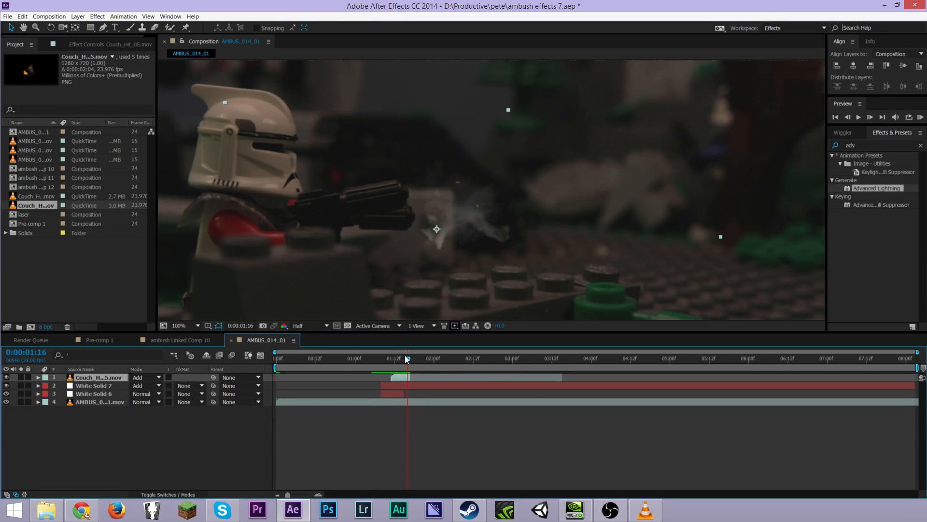
pyautogui.moveTo(408, 355); pyautogui.dragTo(410, 358)
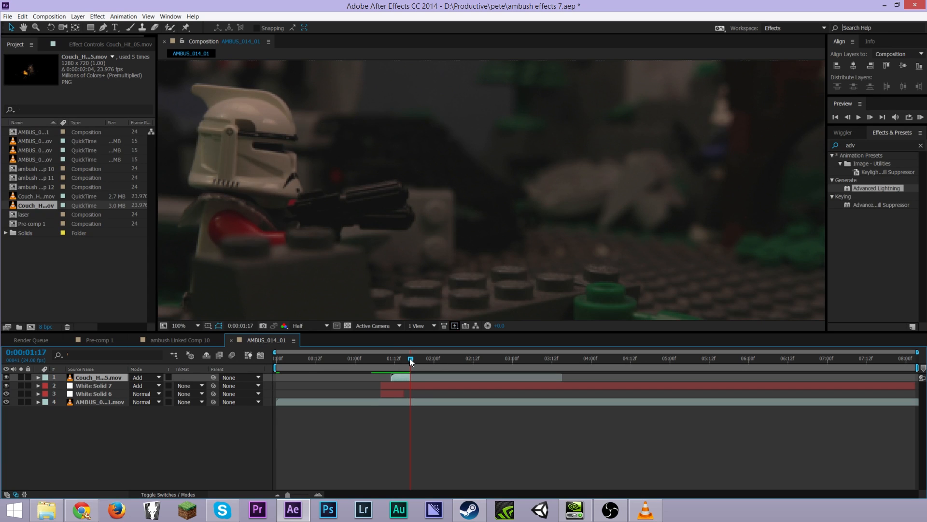
pyautogui.press('t')
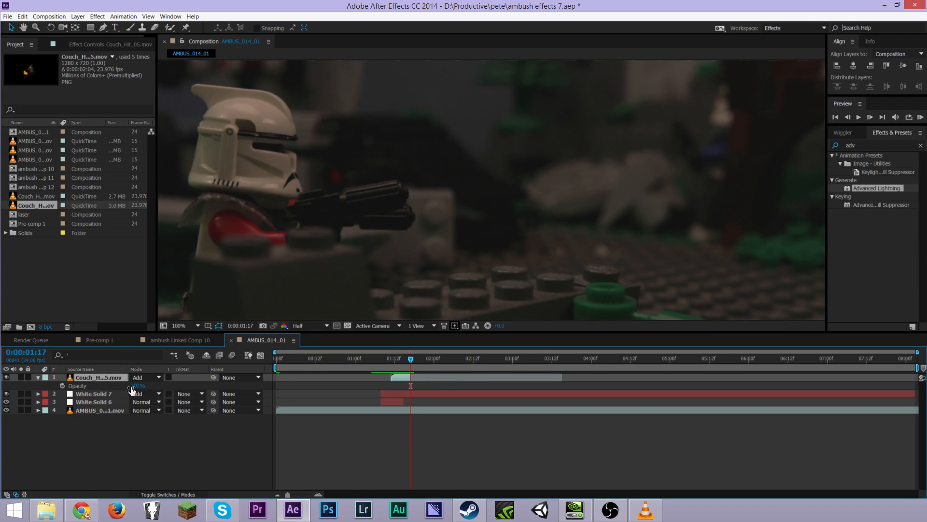
pyautogui.moveTo(413, 360); pyautogui.dragTo(403, 361)
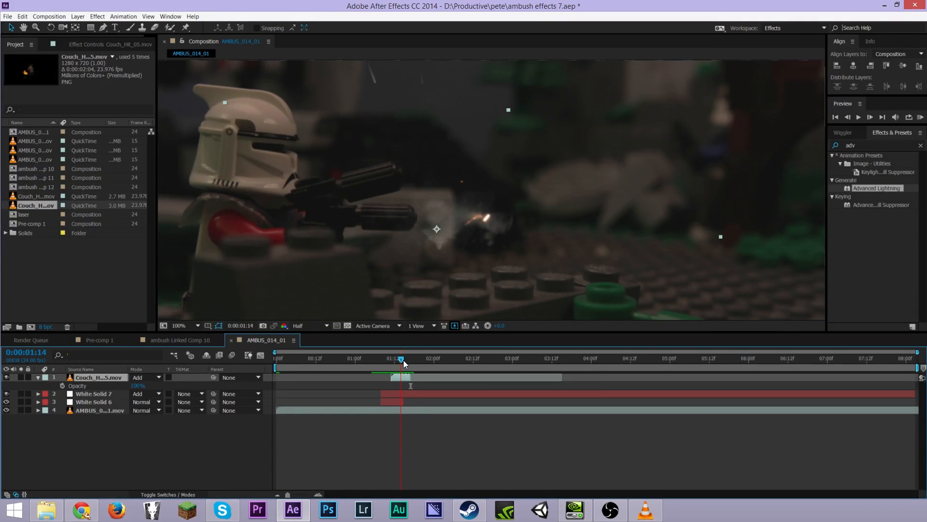
pyautogui.click(63, 385)
pyautogui.moveTo(401, 360); pyautogui.dragTo(410, 360)
pyautogui.click(137, 385)
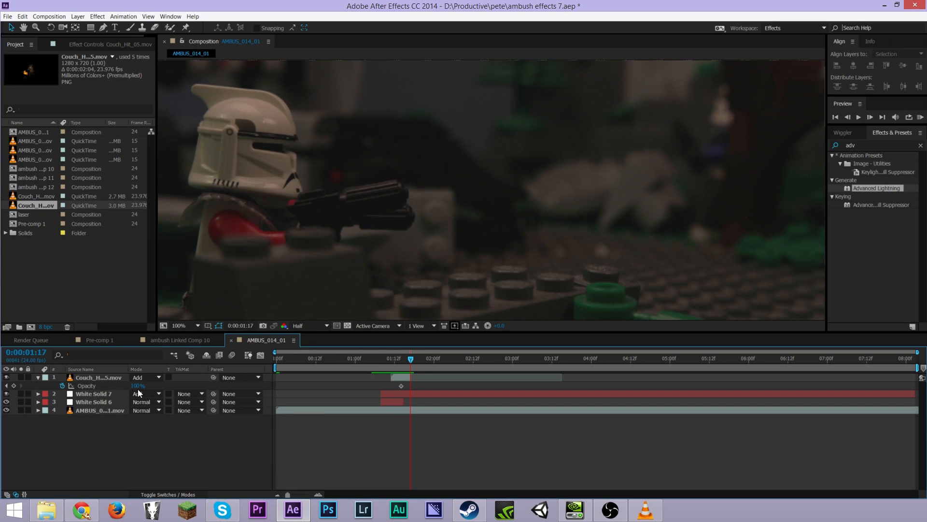
pyautogui.write('0')
pyautogui.press('Return')
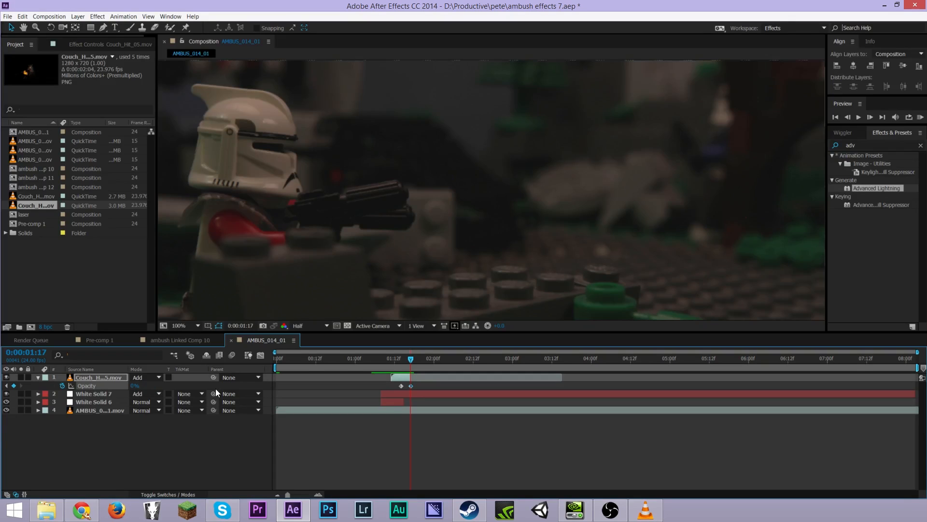
# Play back the shot from 0:00:01:06 to review the spark fade and lightning
pyautogui.moveTo(413, 358); pyautogui.dragTo(384, 360)
pyautogui.scroll(-4, 393, 251)
pyautogui.scroll(2, 476, 173)
pyautogui.click(375, 361)
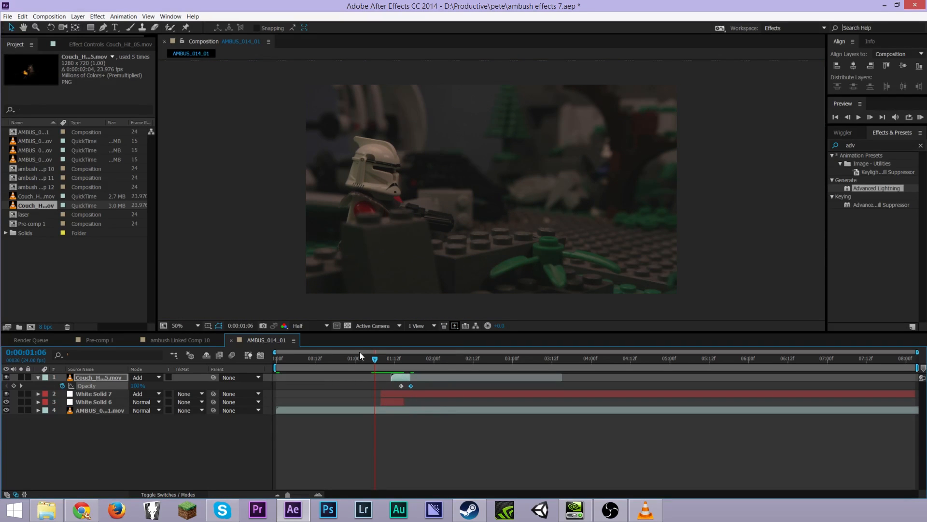
pyautogui.press('space')
pyautogui.press('space')
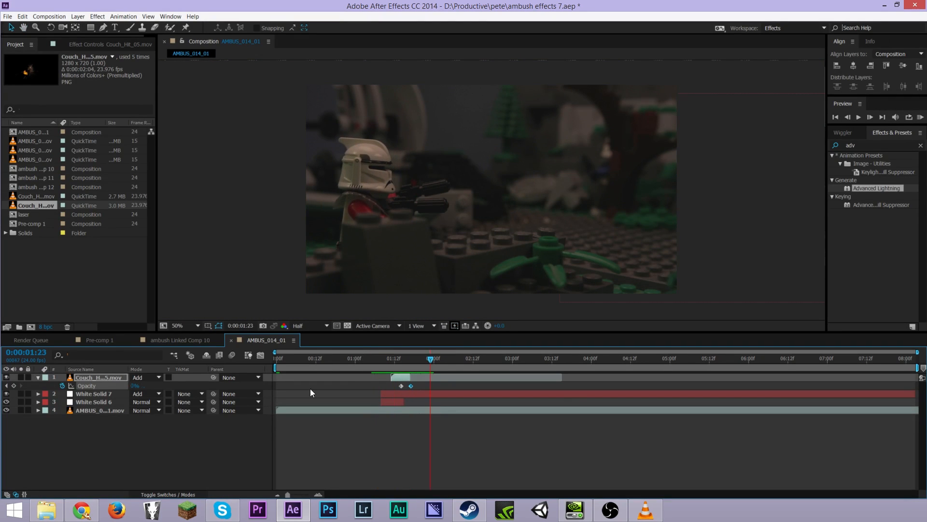
# Scrub to the flash frame around 0:00:01:11 and zoom into the viewer to inspect the spark and laser
pyautogui.click(310, 388)
pyautogui.moveTo(416, 360); pyautogui.dragTo(383, 364)
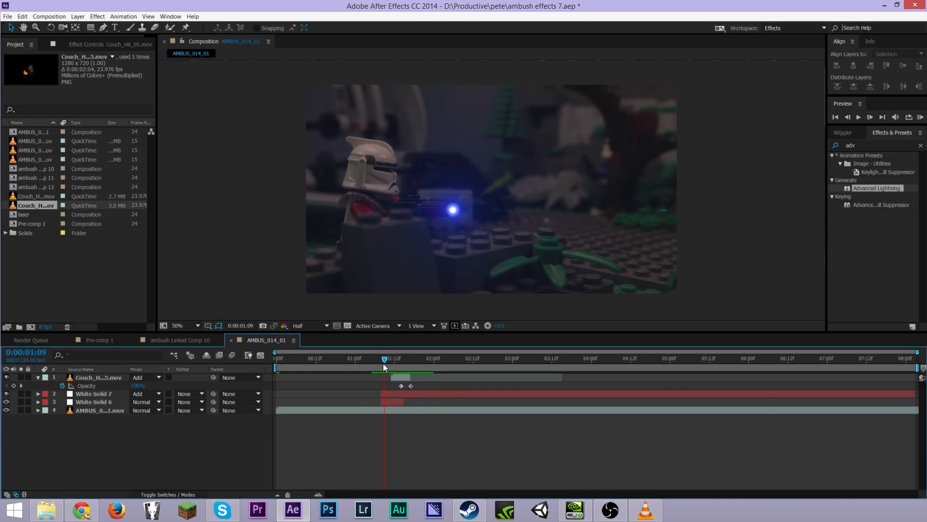
pyautogui.press('space')
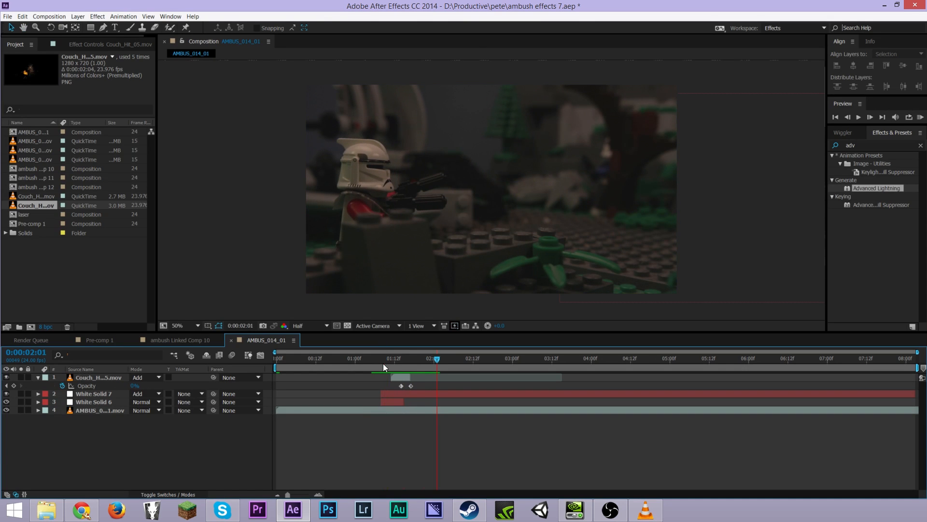
pyautogui.moveTo(401, 358)
pyautogui.mouseDown()
pyautogui.moveTo(387, 368)
pyautogui.moveTo(412, 369)
pyautogui.moveTo(392, 366)
pyautogui.mouseUp()
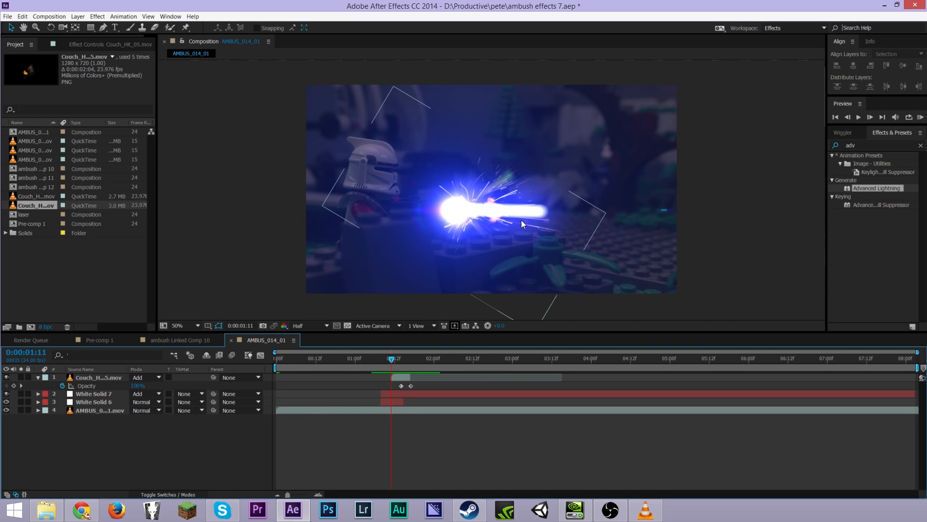
pyautogui.scroll(1, 521, 219)
pyautogui.scroll(-3, 485, 243)
pyautogui.scroll(4, 484, 242)
pyautogui.scroll(-4, 485, 242)
pyautogui.scroll(4, 485, 242)
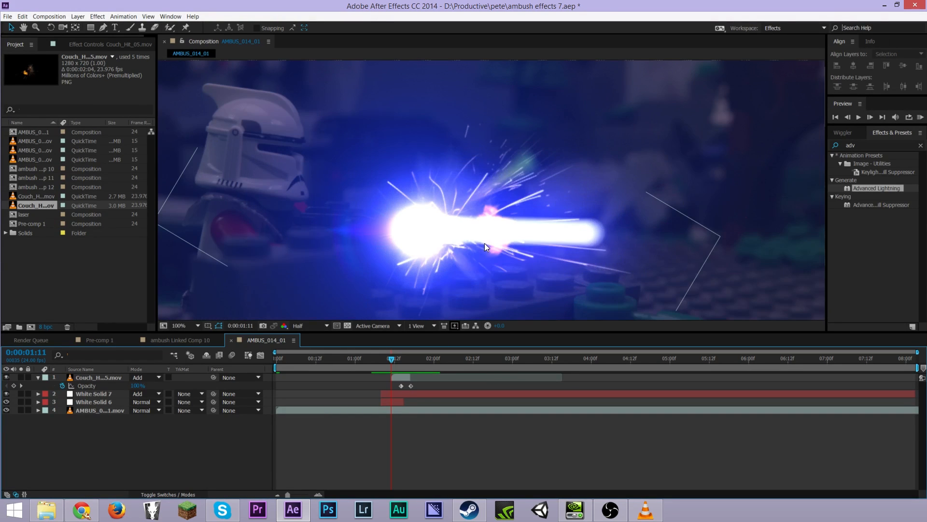
# Open Pre-comp 1 and browse its laser layers and timing as a reference for the other shots
pyautogui.click(164, 341)
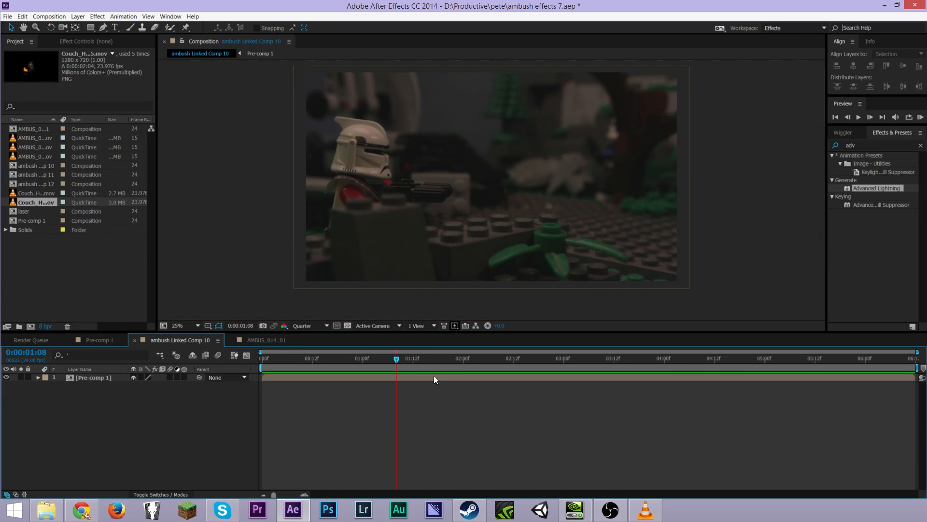
pyautogui.click(92, 340)
pyautogui.moveTo(543, 359); pyautogui.dragTo(689, 365)
pyautogui.click(479, 239)
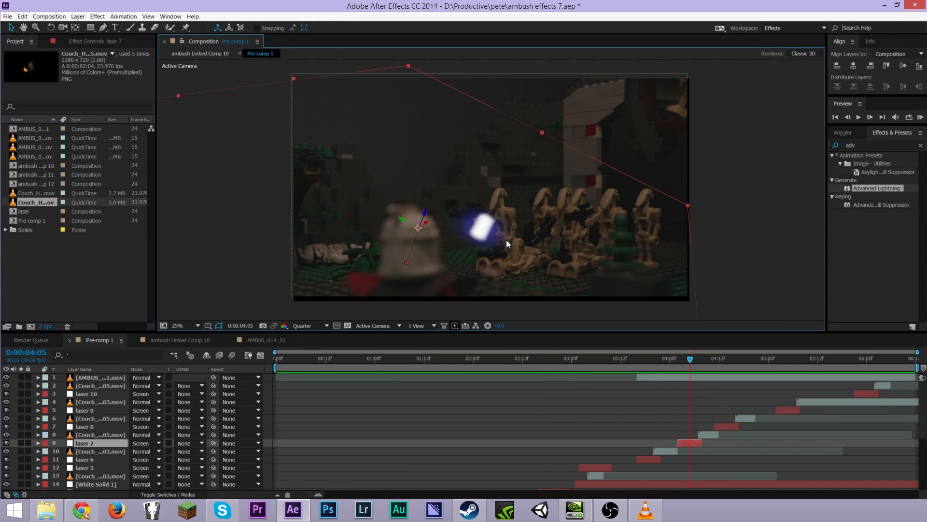
pyautogui.press('.')
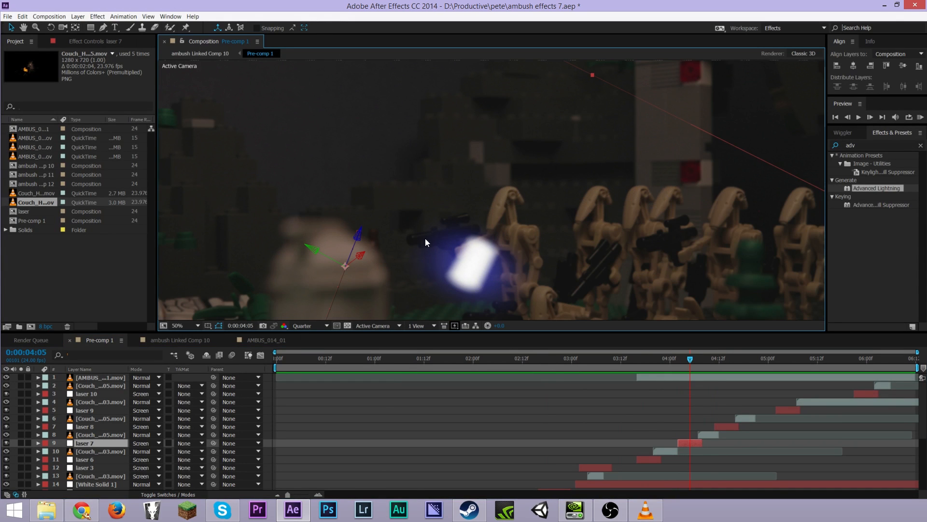
pyautogui.press(',')
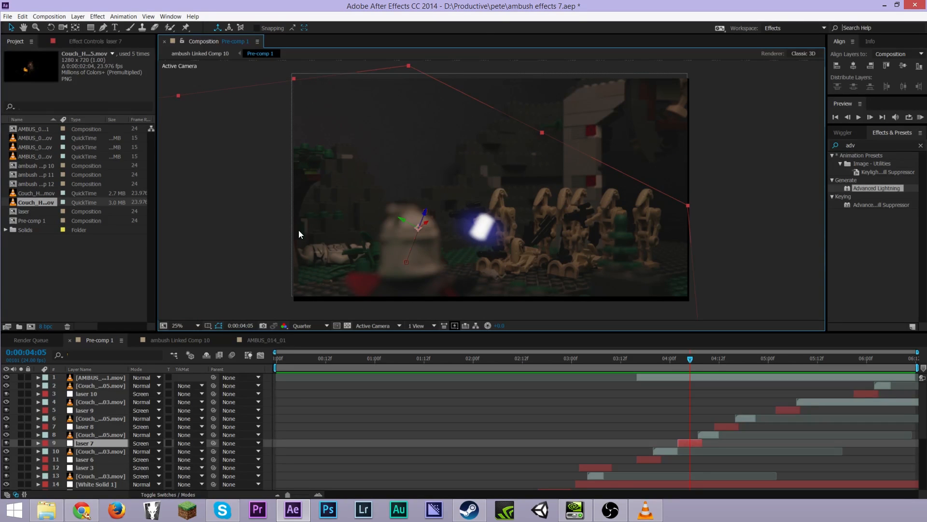
pyautogui.click(792, 211)
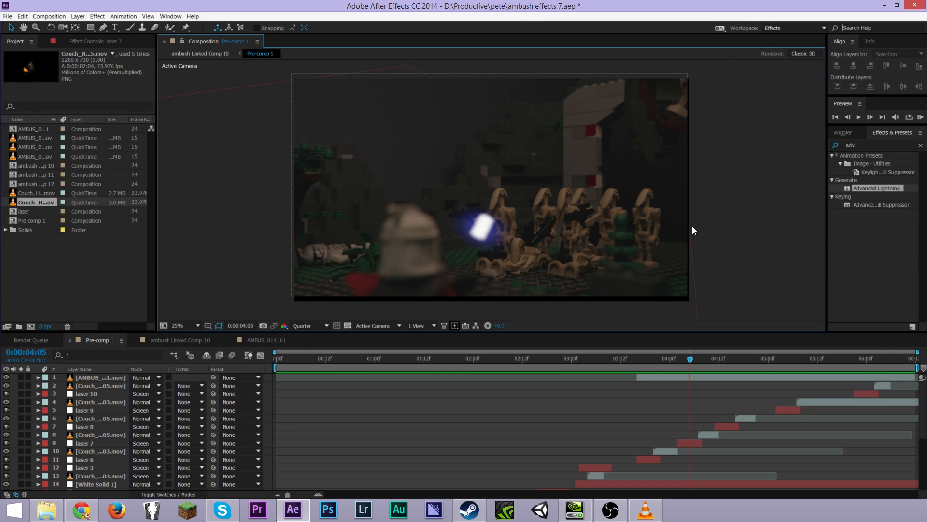
pyautogui.scroll(-3, 111, 398)
pyautogui.scroll(3, 111, 398)
pyautogui.scroll(-3, 679, 419)
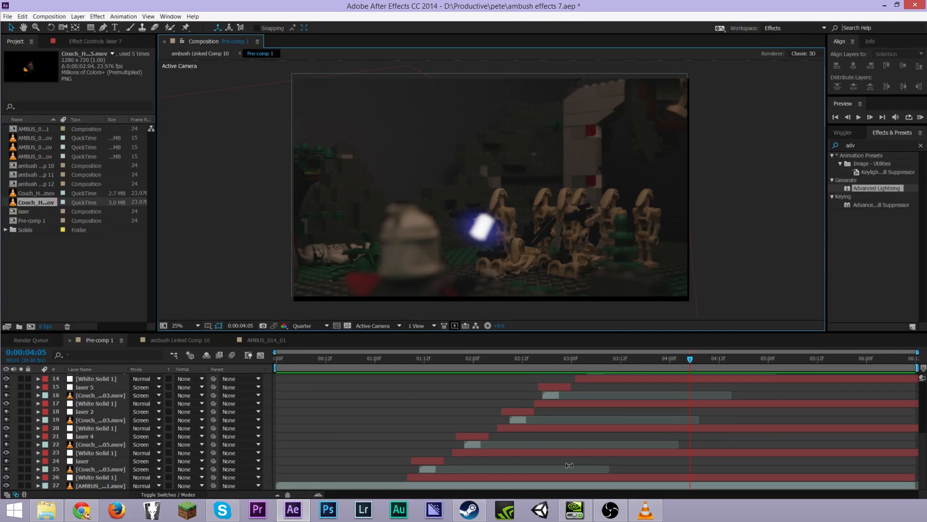
pyautogui.scroll(3, 773, 408)
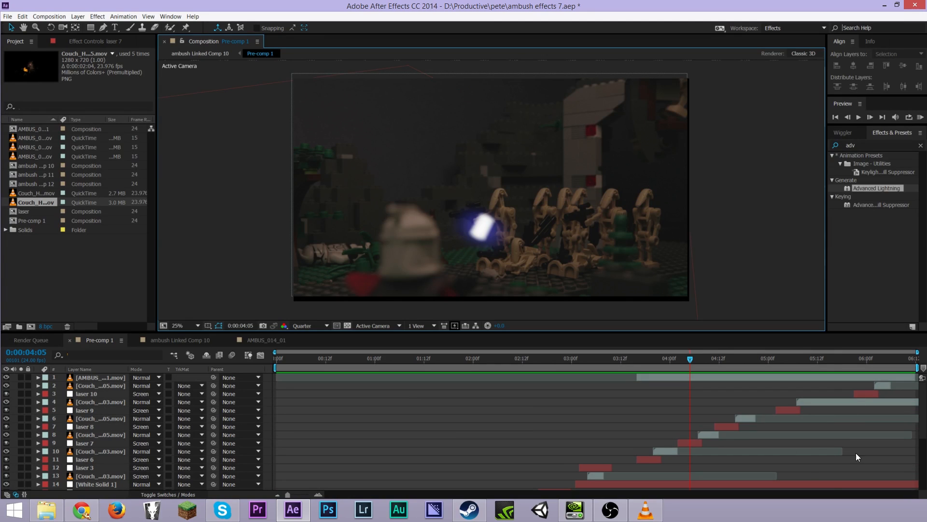
pyautogui.scroll(-1, 650, 433)
pyautogui.scroll(-3, 650, 433)
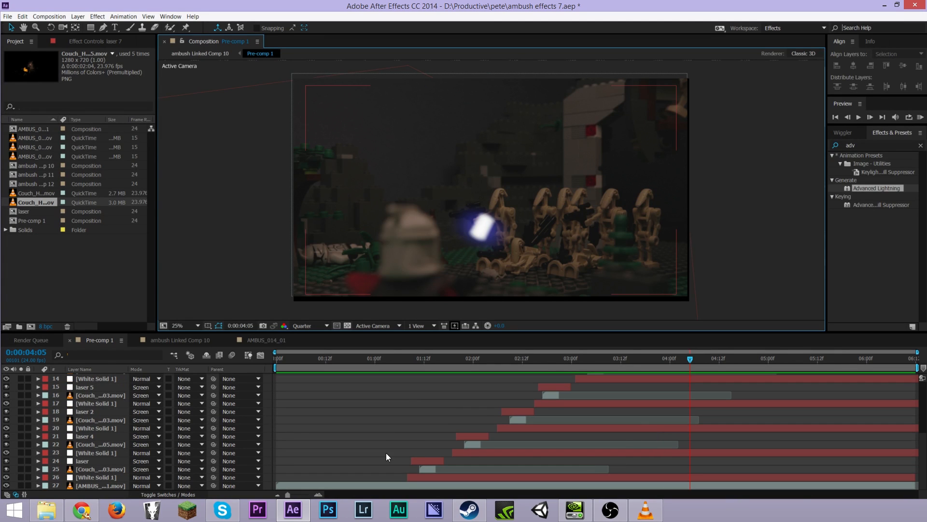
pyautogui.scroll(4, 114, 424)
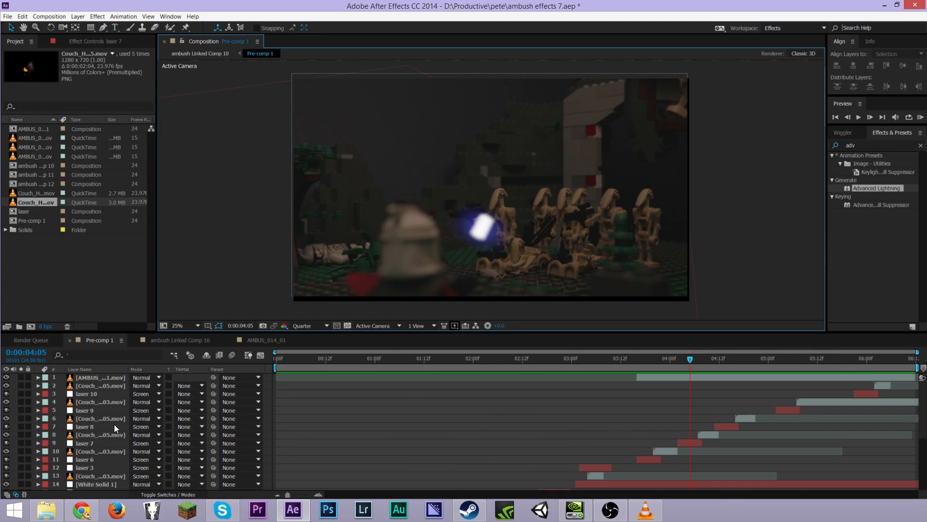
pyautogui.moveTo(690, 360)
pyautogui.mouseDown()
pyautogui.moveTo(707, 377)
pyautogui.moveTo(679, 361)
pyautogui.moveTo(628, 366)
pyautogui.moveTo(787, 360)
pyautogui.moveTo(461, 348)
pyautogui.moveTo(604, 359)
pyautogui.mouseUp()
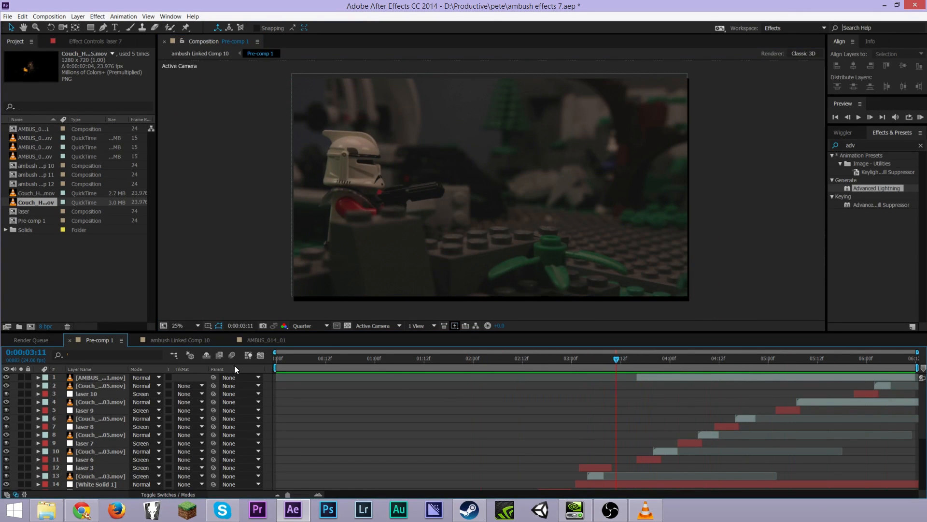
# Return to the AMBUS_014_01 composition at 0:00:01:11 and collapse the spark layer's properties
pyautogui.click(268, 340)
pyautogui.moveTo(391, 360)
pyautogui.mouseDown()
pyautogui.moveTo(444, 364)
pyautogui.moveTo(391, 363)
pyautogui.mouseUp()
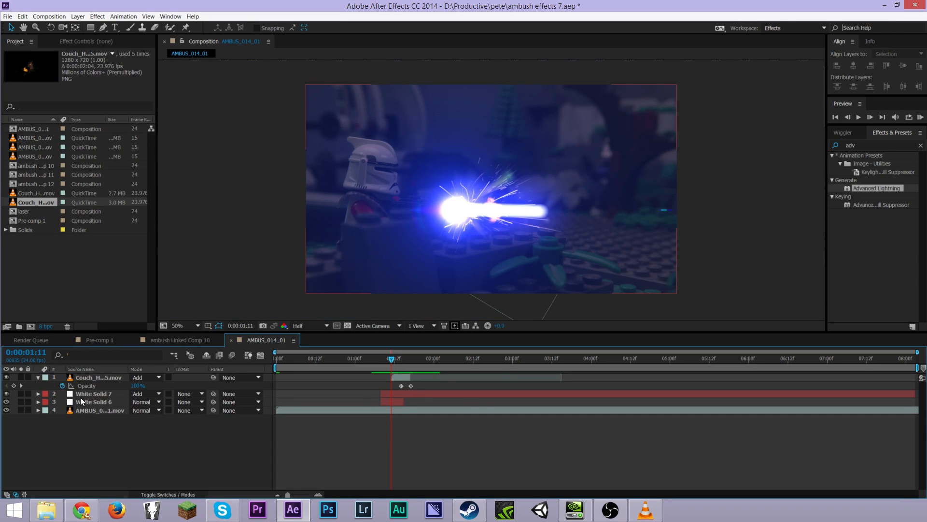
pyautogui.click(38, 377)
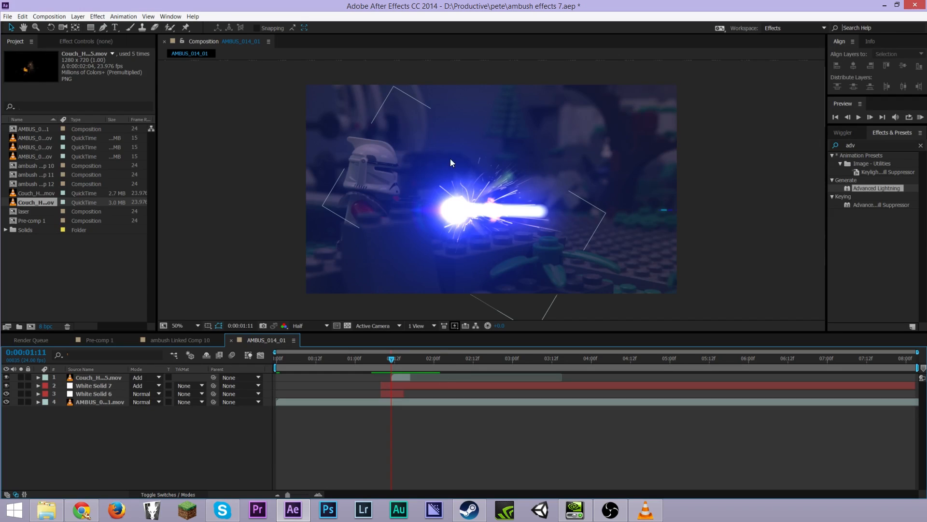